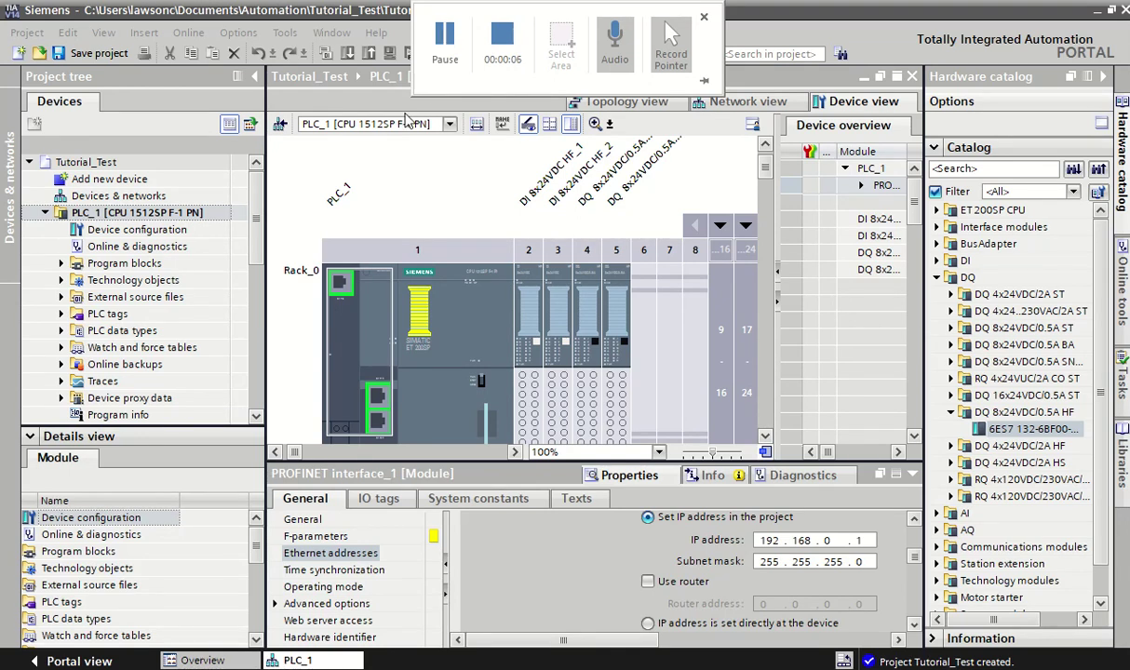
Step: Review Rack_0's layout: the PLC_1 CPU and the modules in slots 2 through 6
{"action": "left_click", "coordinate": [472, 264]}
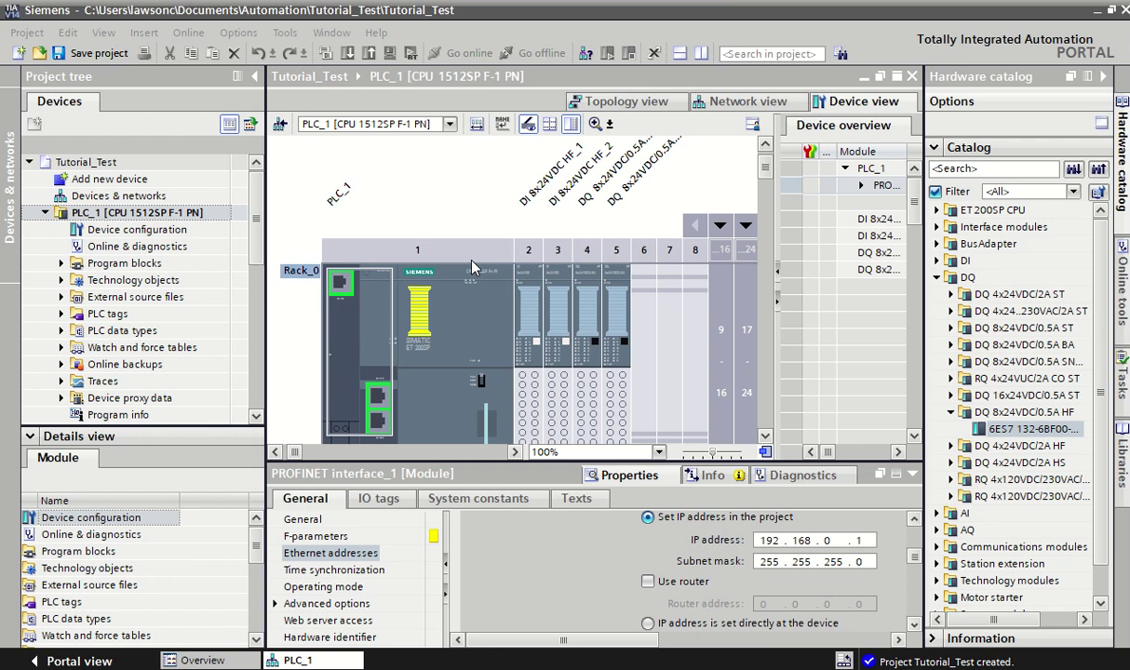
{"action": "left_click", "coordinate": [420, 264]}
{"action": "left_click", "coordinate": [519, 284]}
{"action": "left_click", "coordinate": [558, 296]}
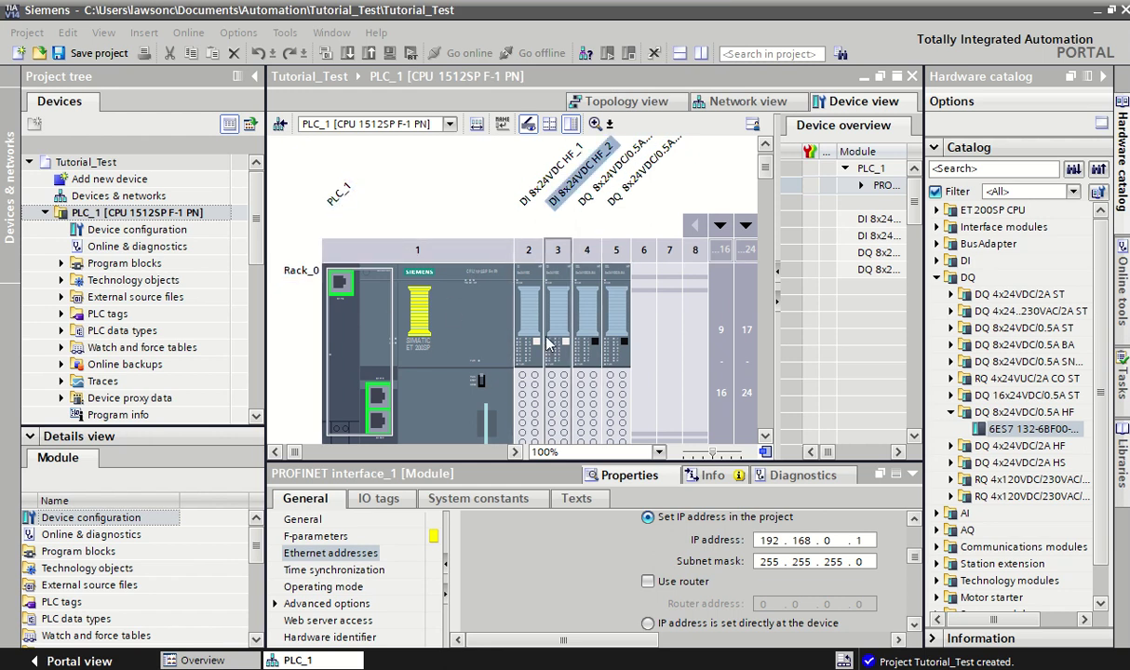
{"action": "left_click", "coordinate": [587, 306]}
{"action": "left_click", "coordinate": [618, 316]}
{"action": "left_click", "coordinate": [644, 315]}
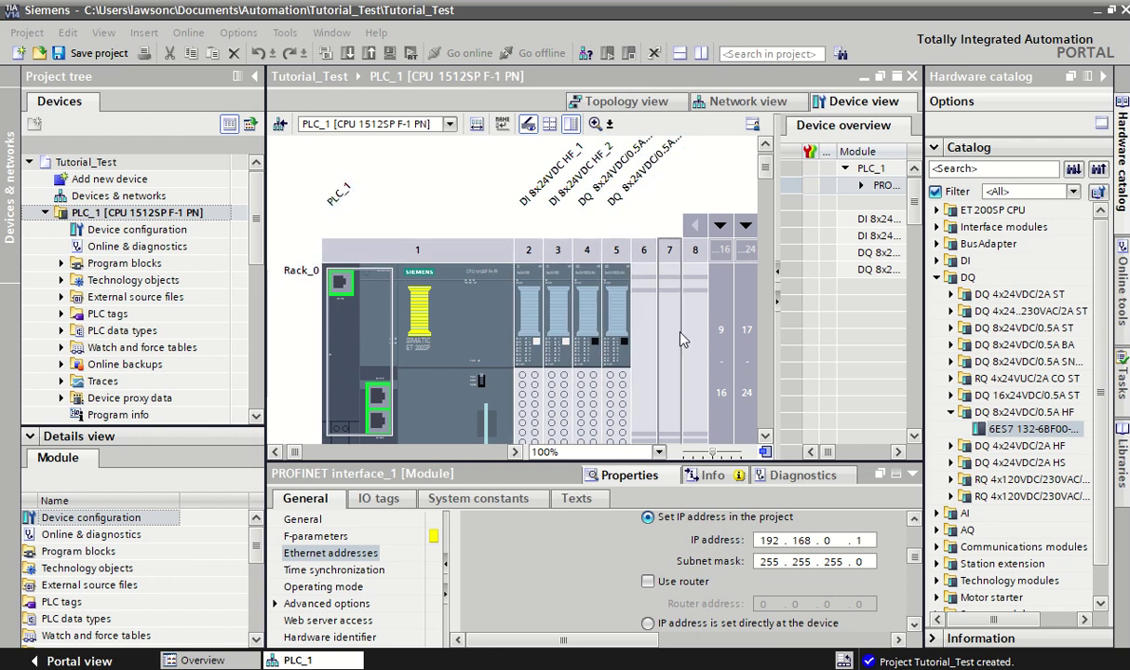
{"action": "left_click", "coordinate": [401, 307]}
{"action": "left_click", "coordinate": [437, 262]}
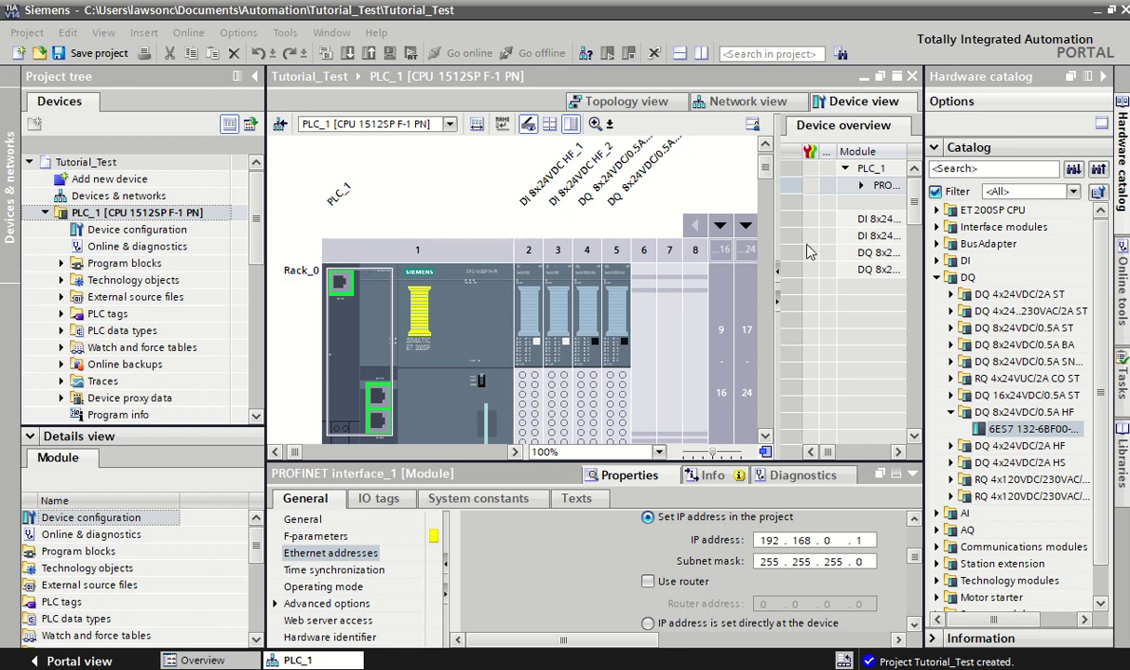
{"action": "left_click", "coordinate": [501, 205]}
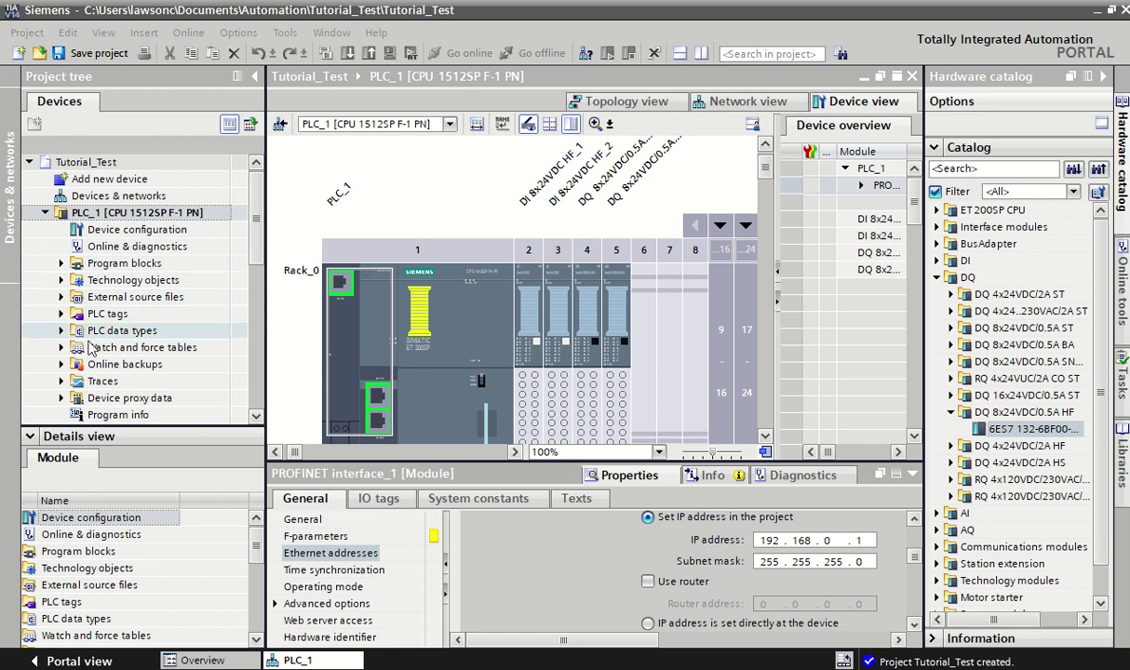
Step: Expand PLC tags under PLC_1 and add two new tag tables
{"action": "double_click", "coordinate": [70, 215]}
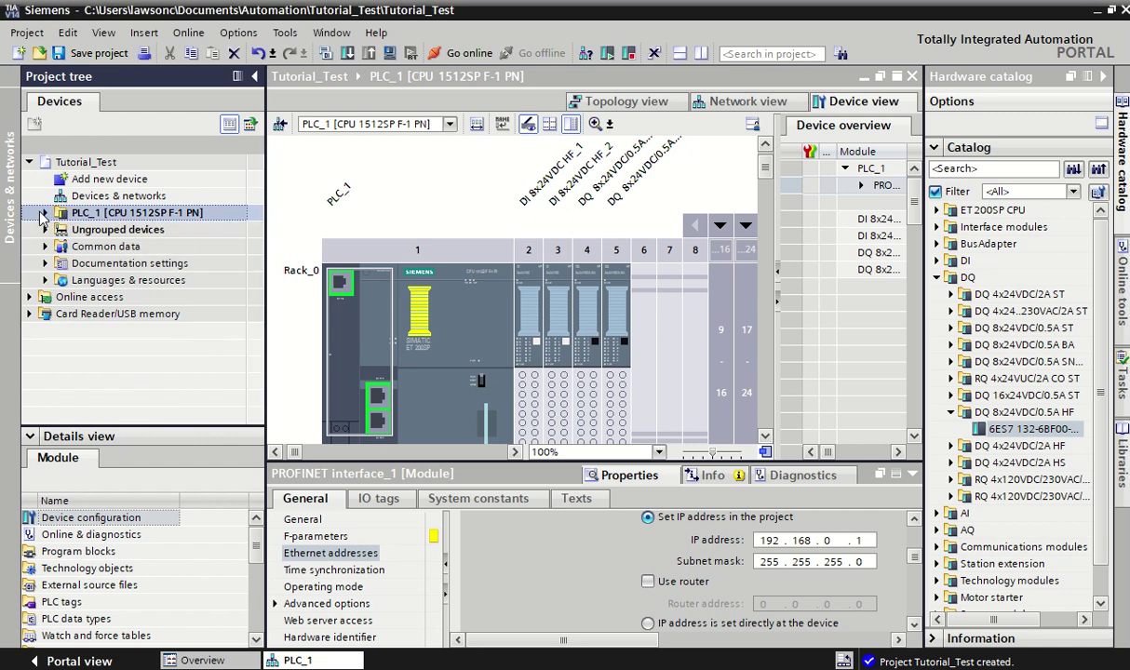
{"action": "double_click", "coordinate": [131, 216]}
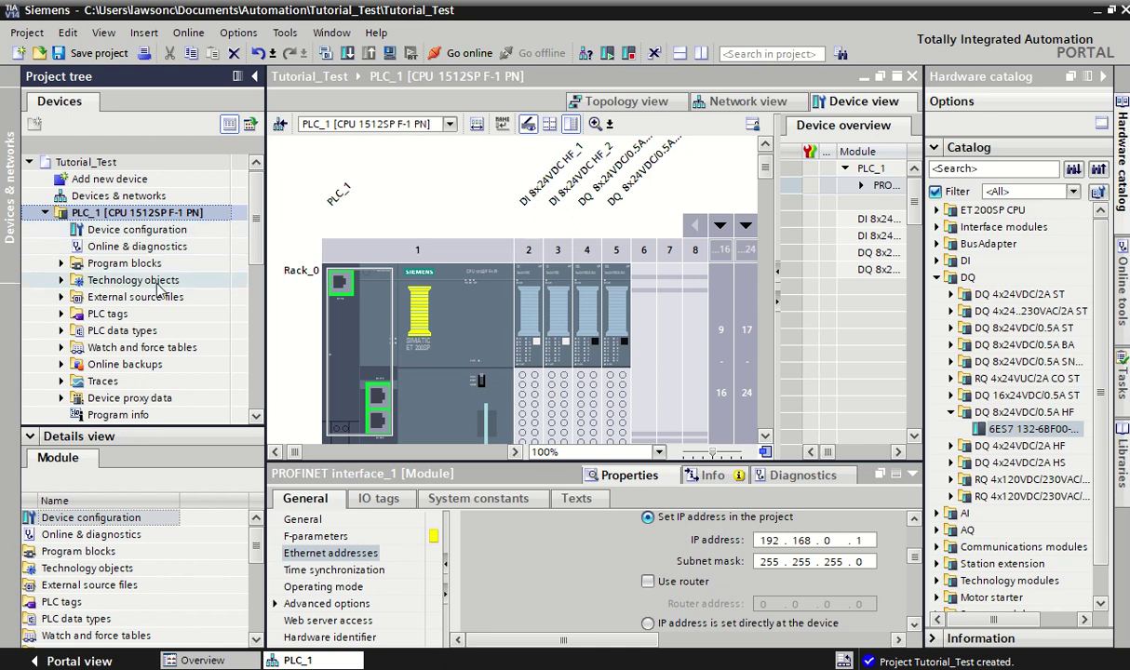
{"action": "left_click", "coordinate": [62, 314]}
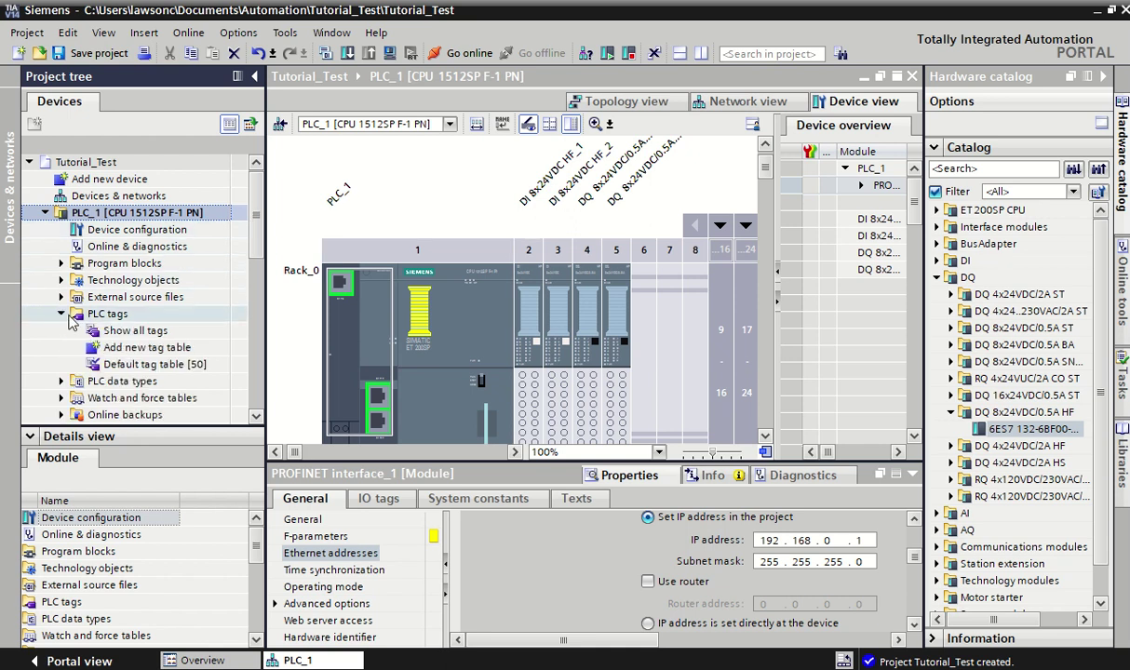
{"action": "double_click", "coordinate": [149, 349]}
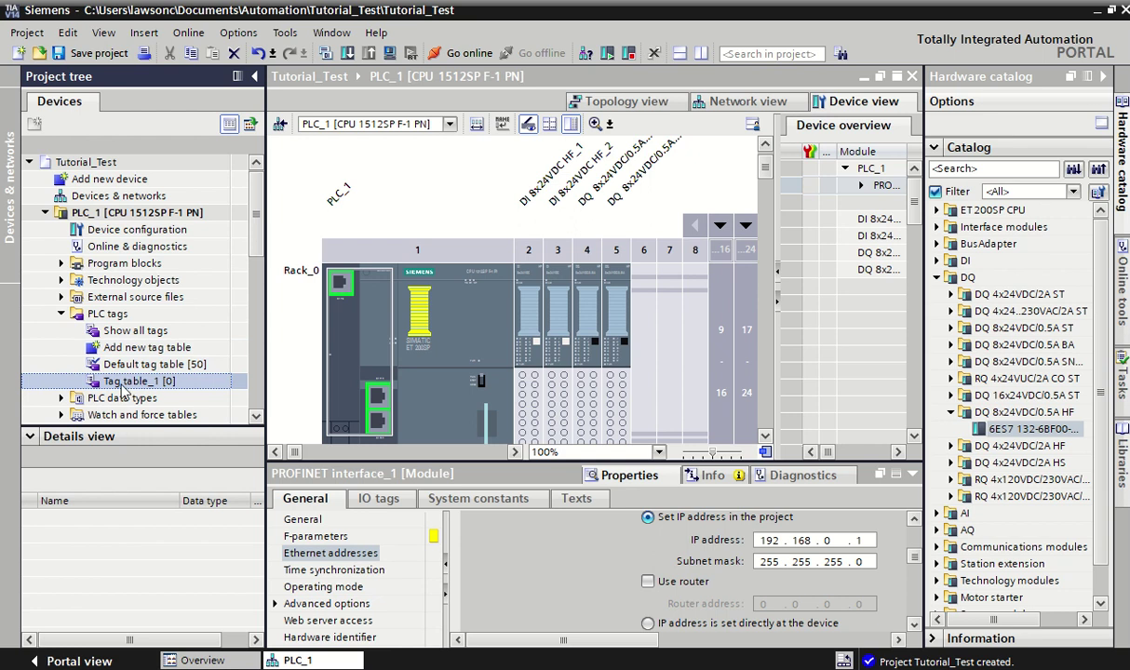
{"action": "left_click", "coordinate": [138, 348]}
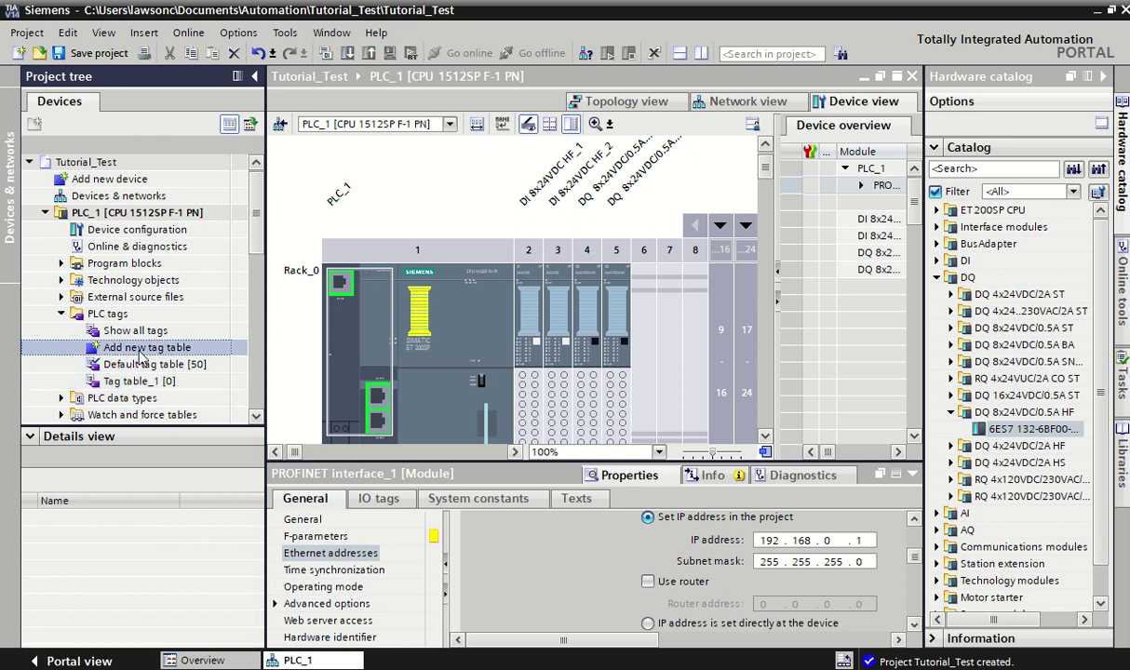
{"action": "double_click", "coordinate": [140, 350]}
Step: Rename Tag table_1 to INPUT TABLE and Tag table_2 to OUTPUT TABLE
{"action": "left_click", "coordinate": [149, 381]}
{"action": "right_click", "coordinate": [160, 381]}
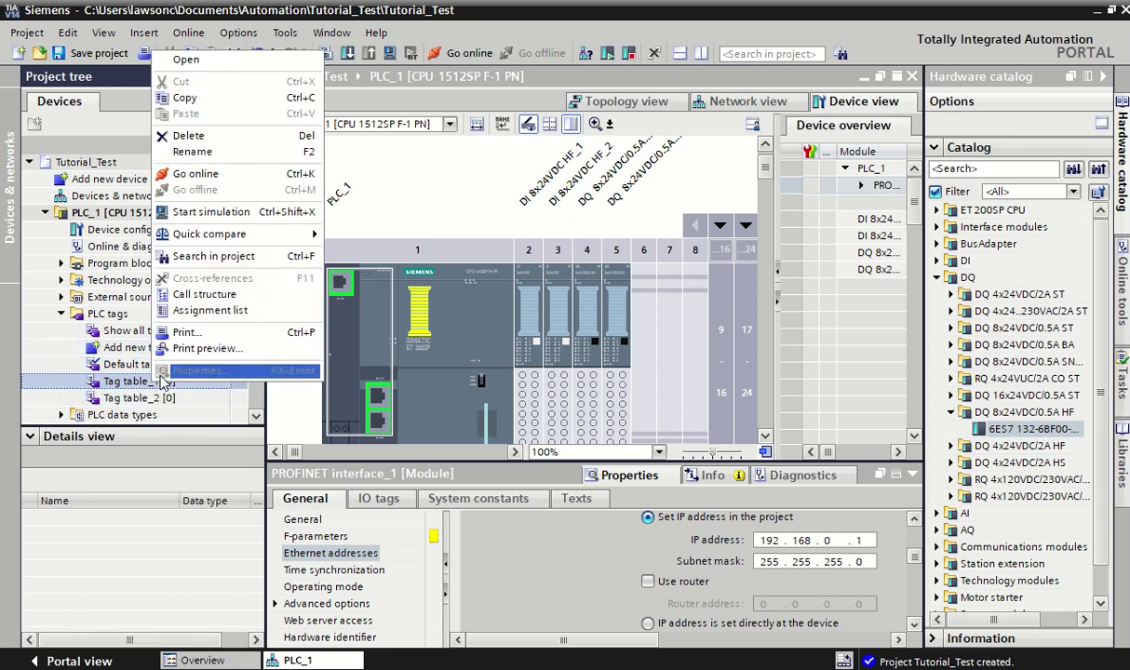
{"action": "left_click", "coordinate": [193, 152]}
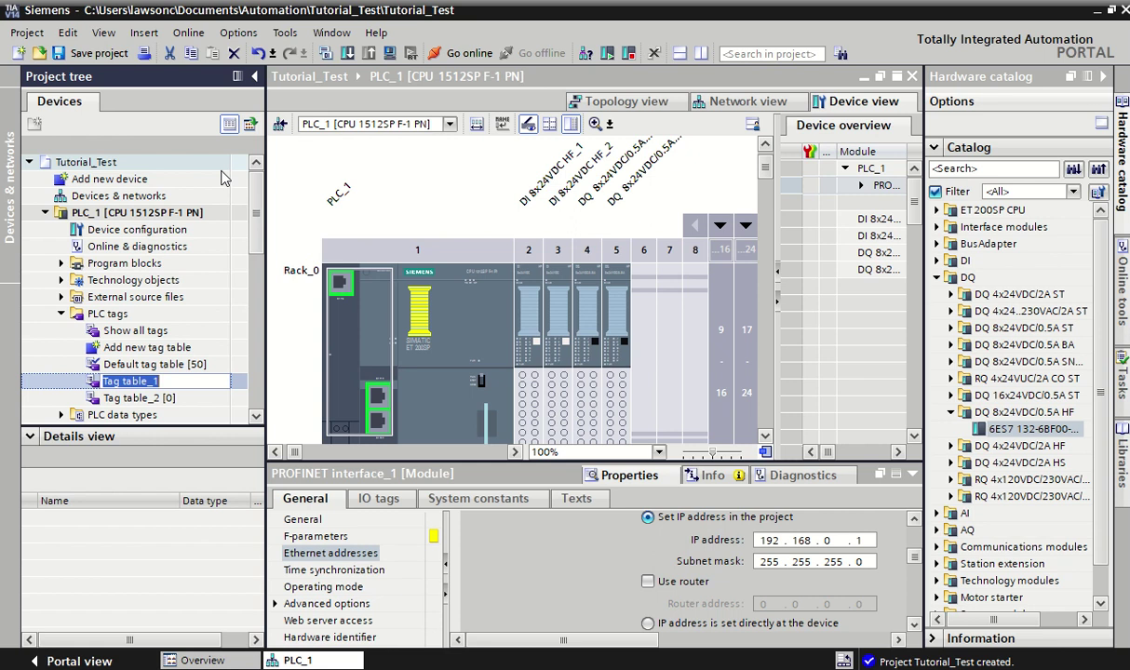
{"action": "type", "text": "INPUT TABLE"}
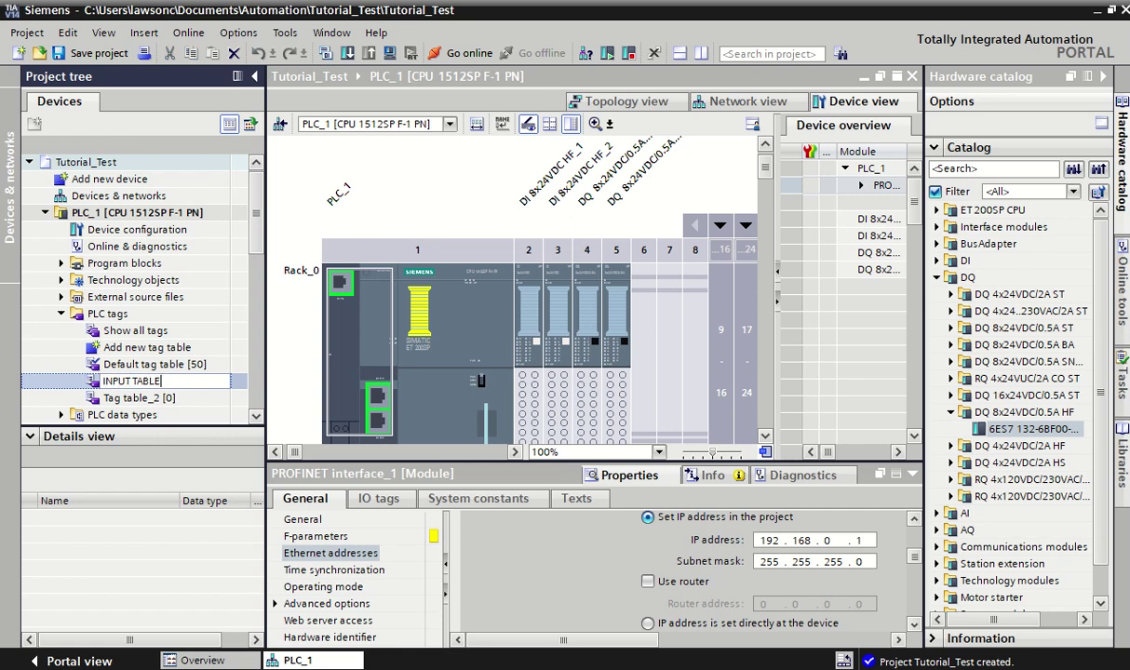
{"action": "key", "text": "Return"}
{"action": "left_click", "coordinate": [129, 402]}
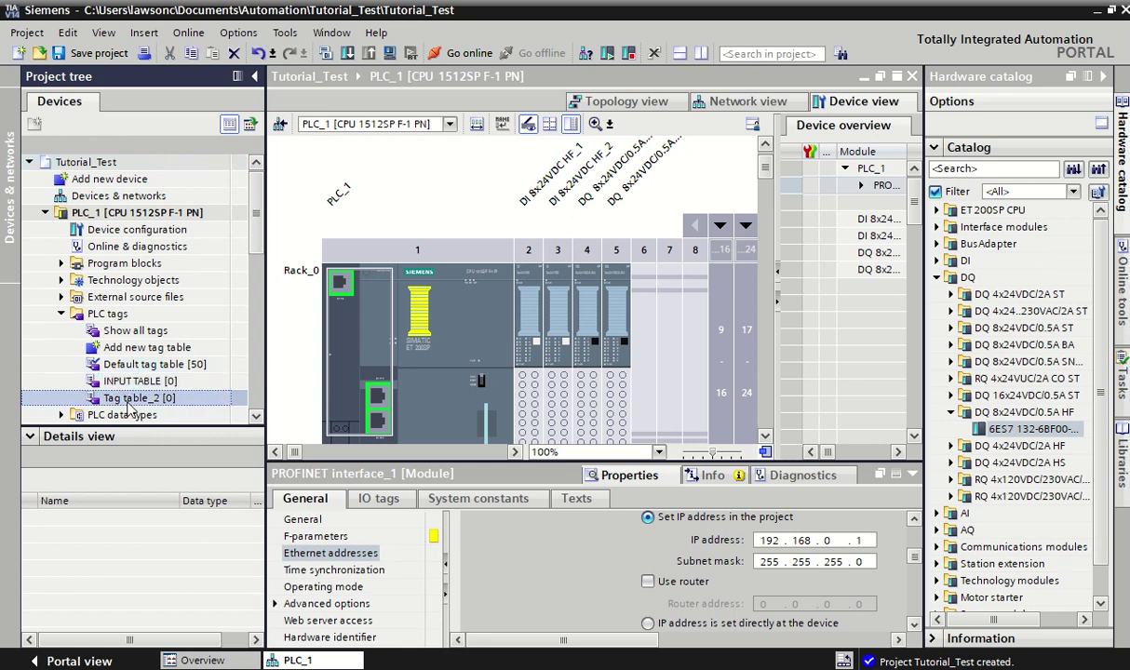
{"action": "right_click", "coordinate": [128, 401]}
{"action": "left_click", "coordinate": [163, 169]}
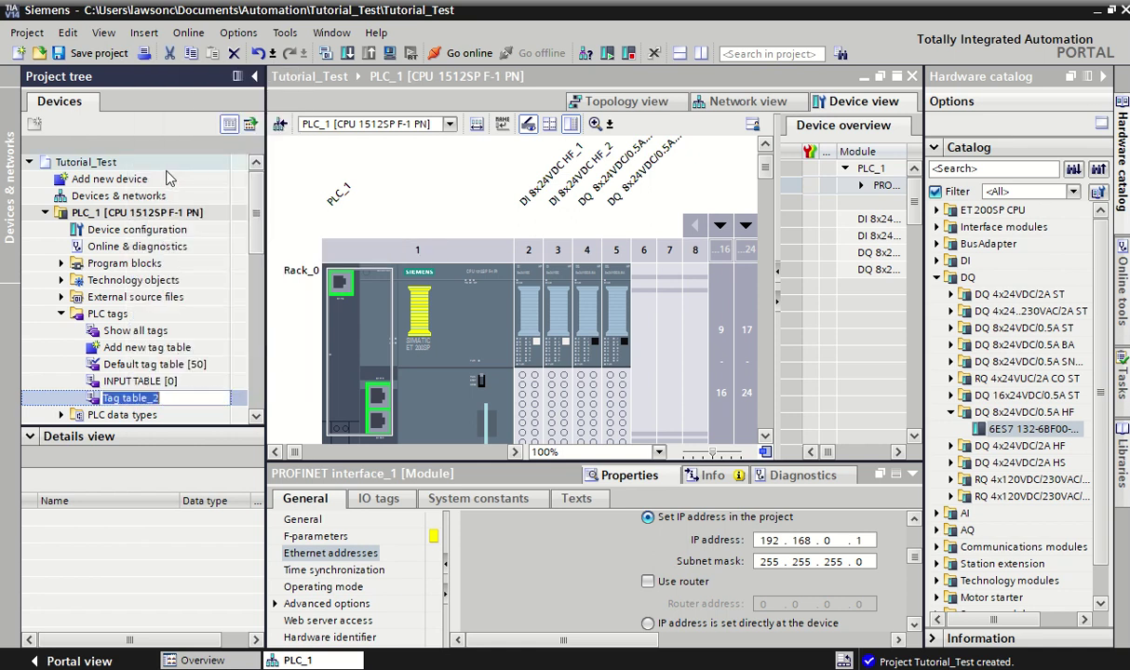
{"action": "type", "text": "OUTPUT"}
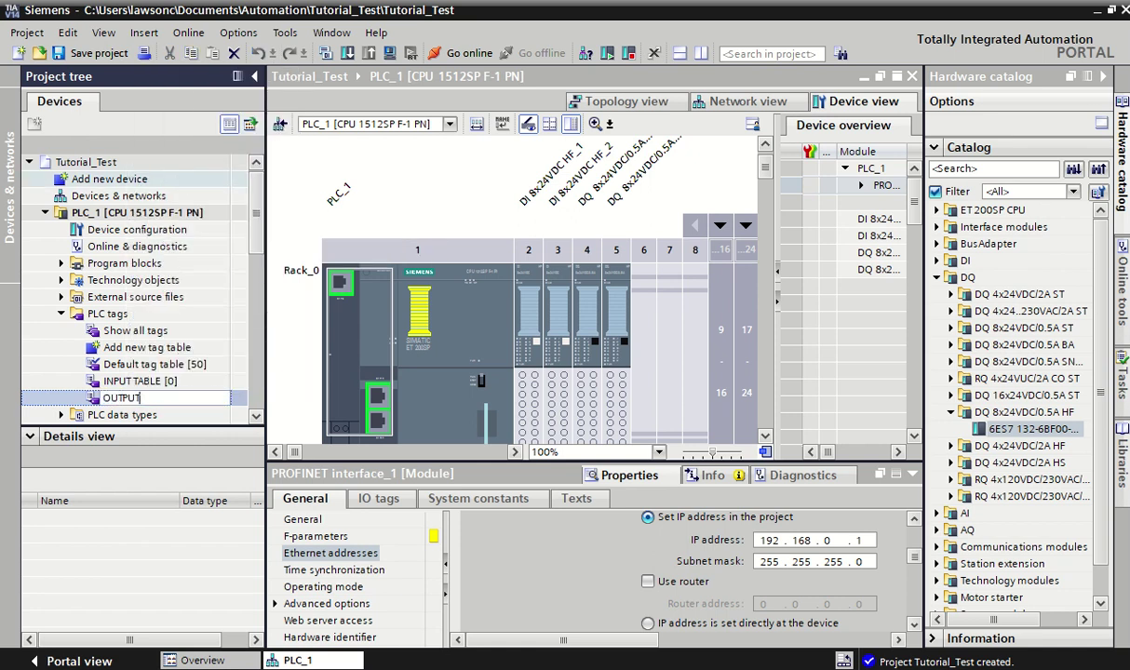
{"action": "type", "text": " TABLE"}
{"action": "key", "text": "Return"}
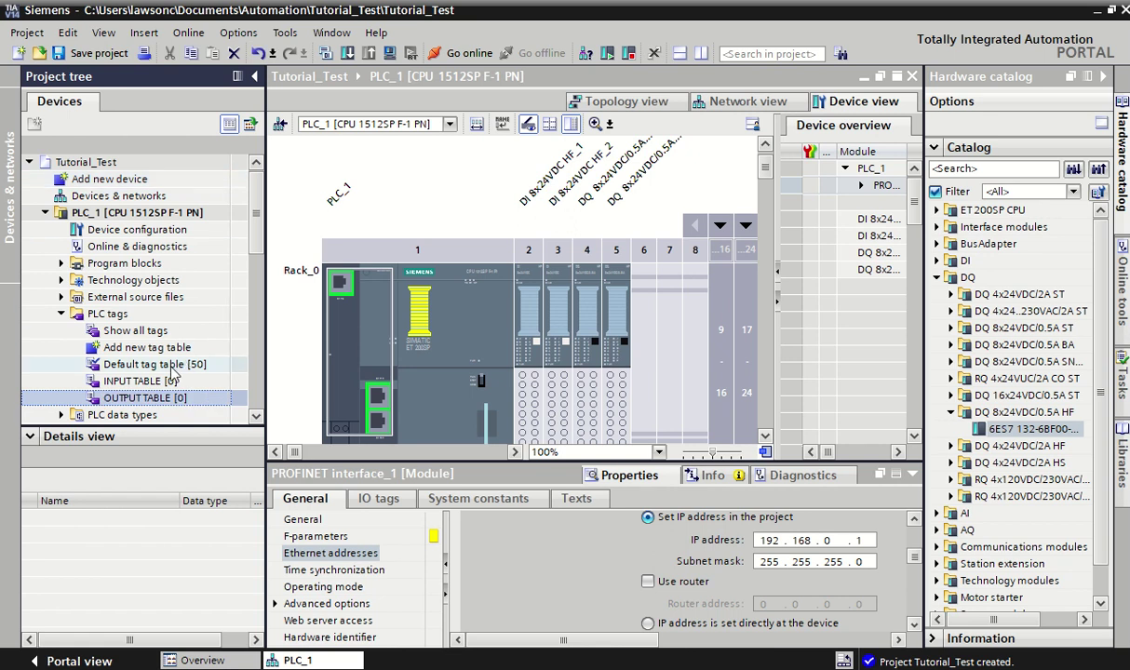
Step: Open INPUT TABLE and add the tag START_BTN, a Bool at %I0.0
{"action": "double_click", "coordinate": [166, 380]}
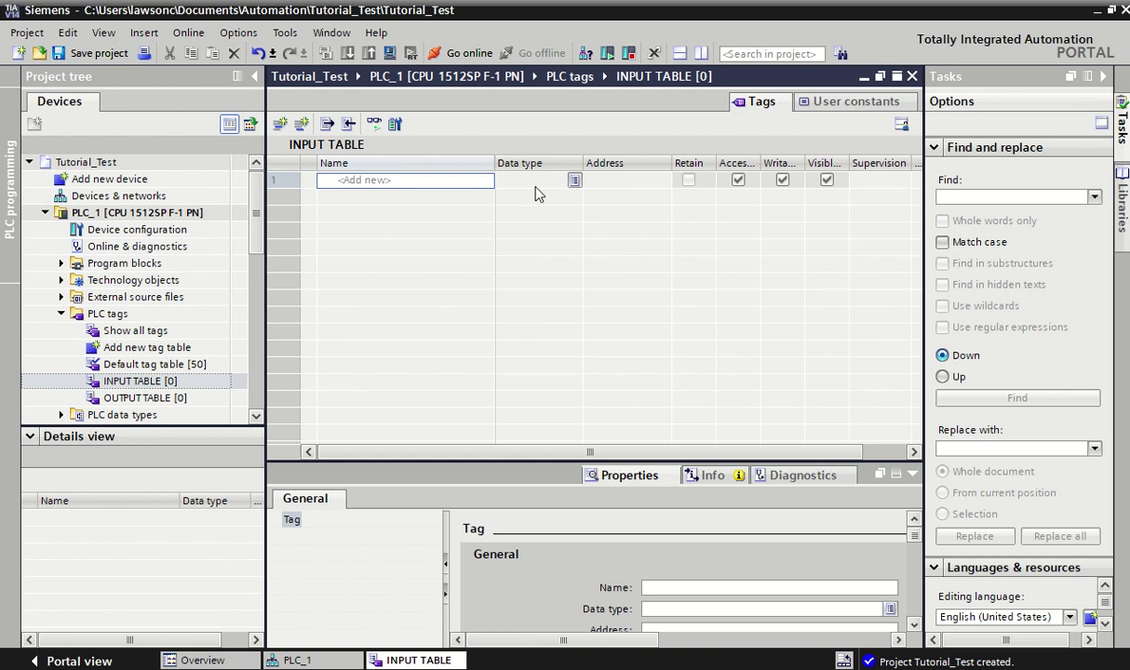
{"action": "left_click", "coordinate": [447, 179]}
{"action": "type", "text": "START_BTN"}
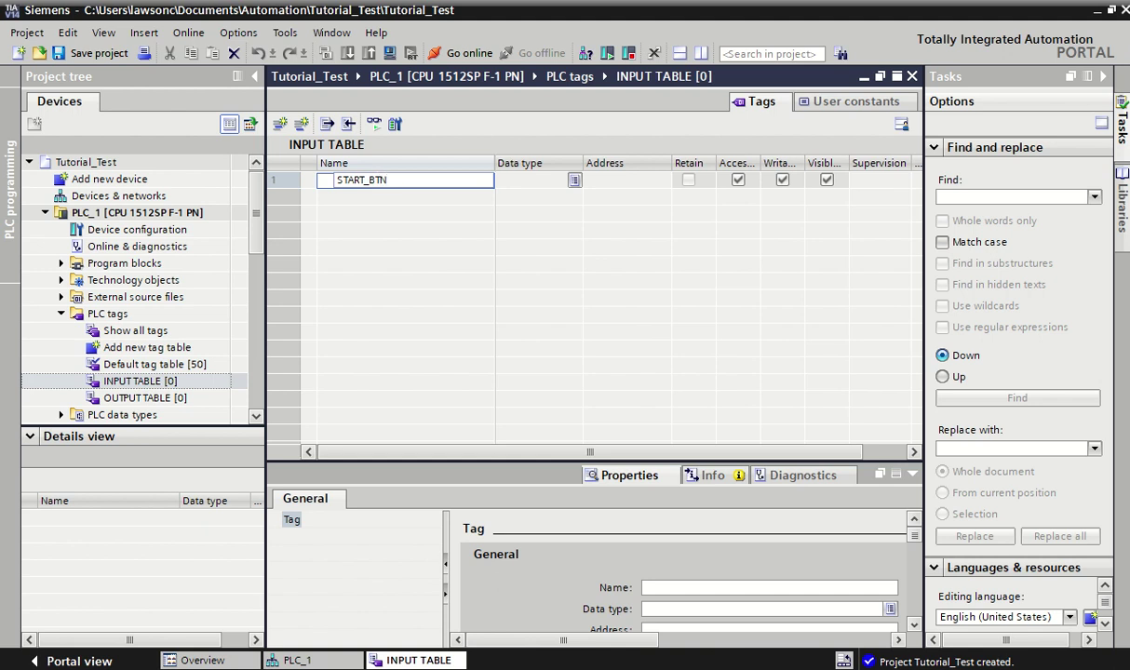
{"action": "key", "text": "Return"}
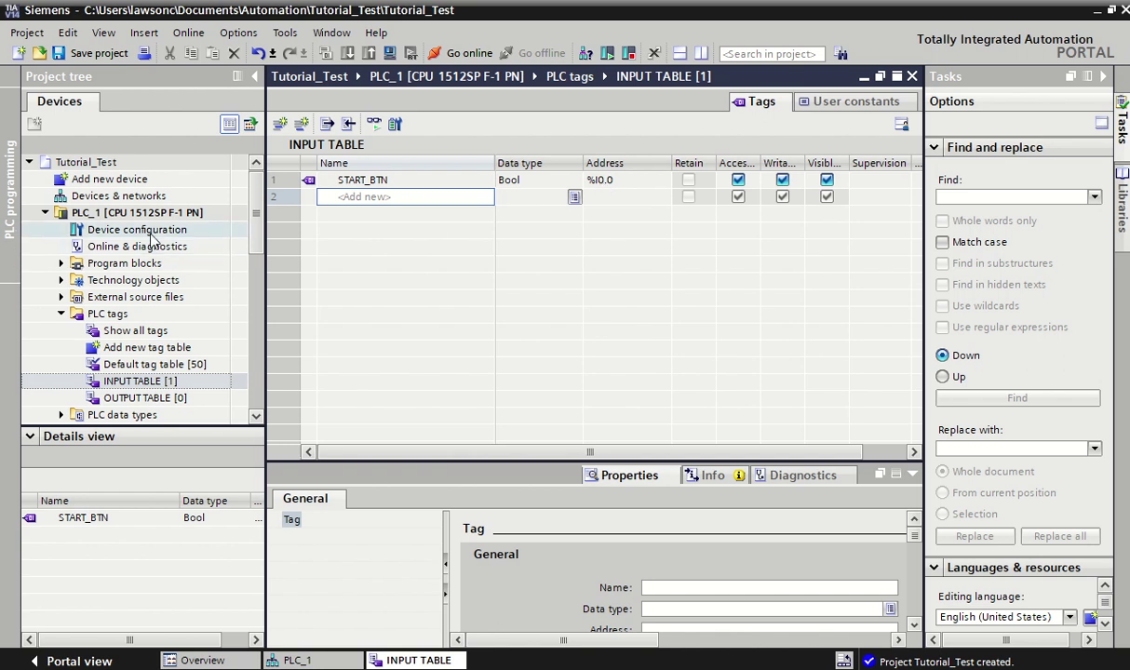
{"action": "left_click", "coordinate": [116, 182]}
Step: Cancel Add new device, check PLC_1's slot 3 input module, then reopen INPUT TABLE
{"action": "double_click", "coordinate": [116, 181]}
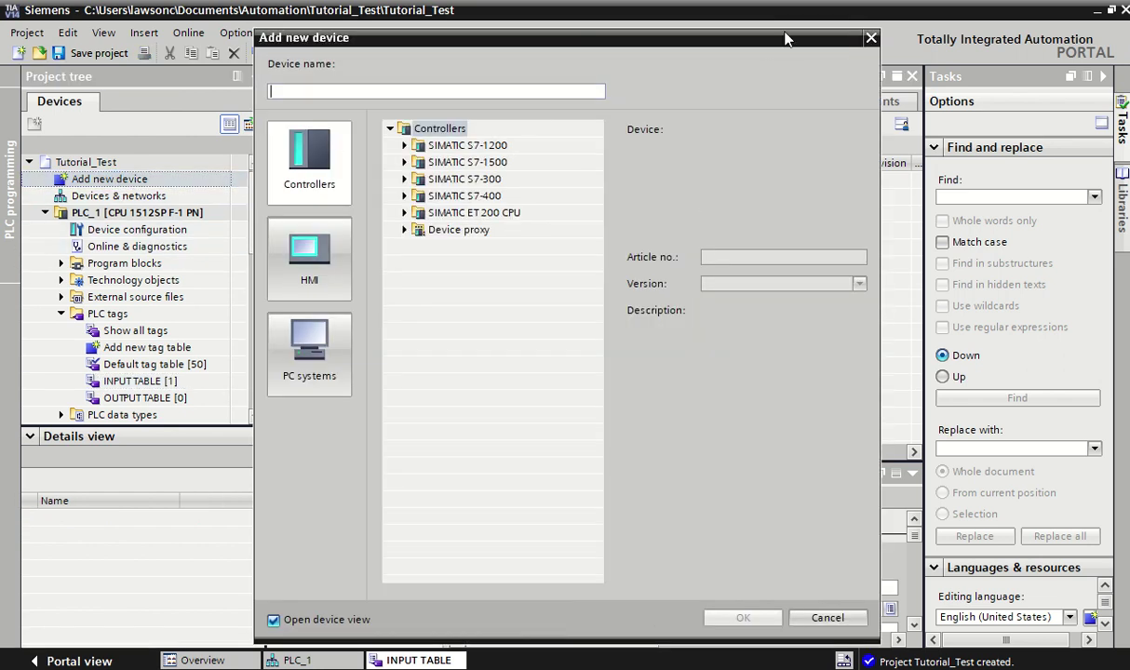
{"action": "key", "text": "Escape"}
{"action": "double_click", "coordinate": [118, 195]}
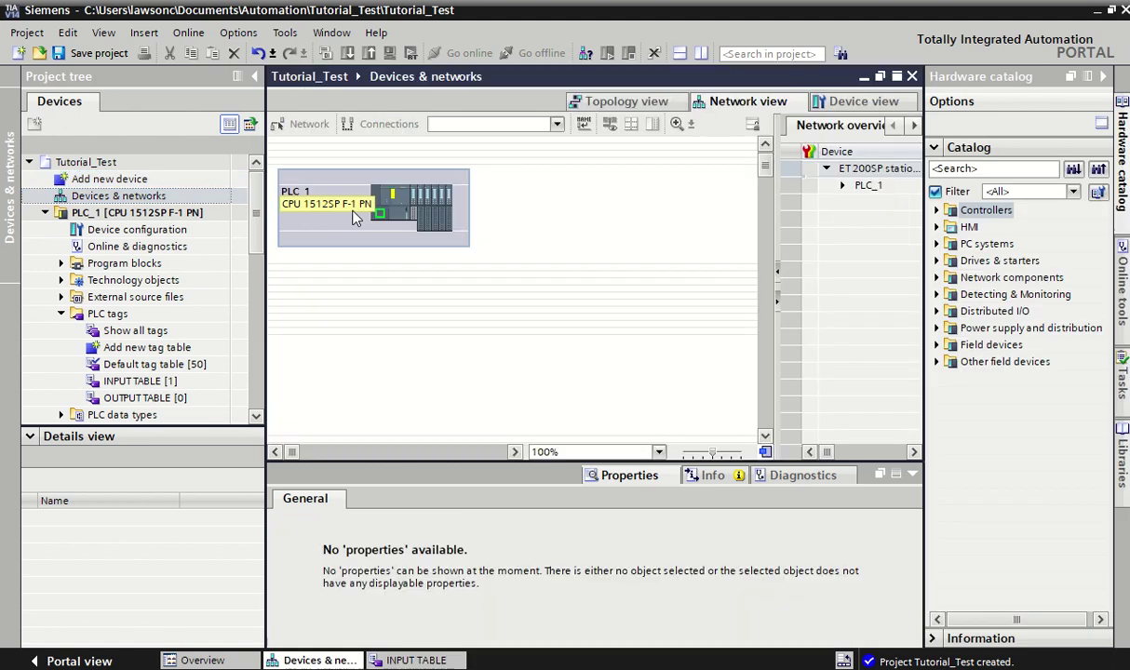
{"action": "double_click", "coordinate": [392, 201]}
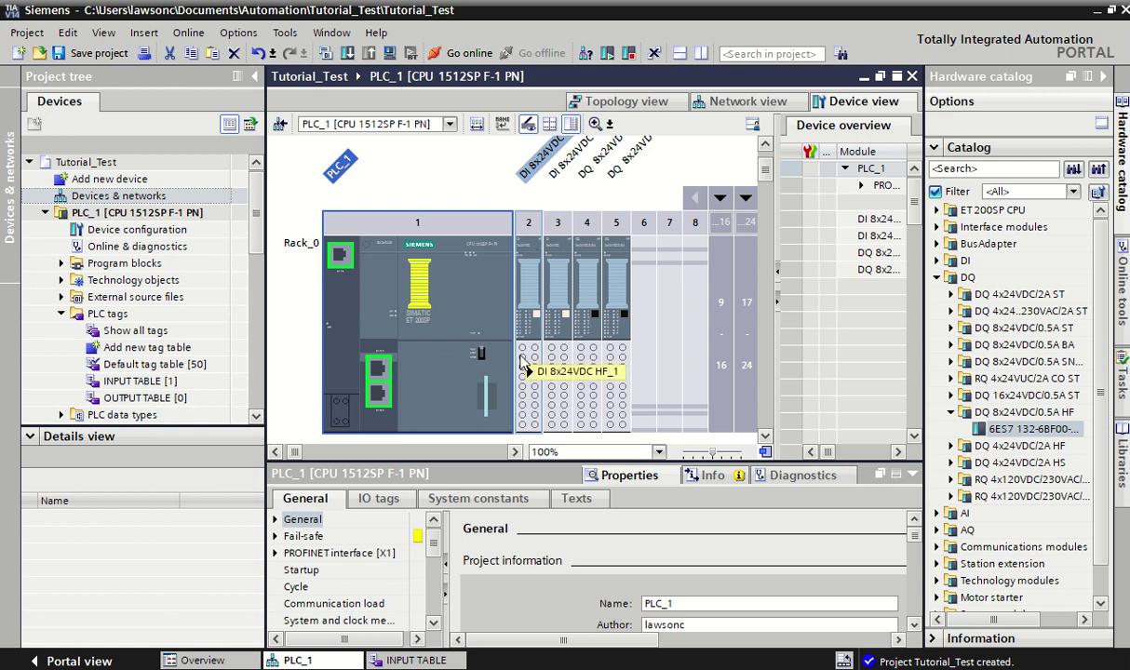
{"action": "left_click", "coordinate": [559, 282]}
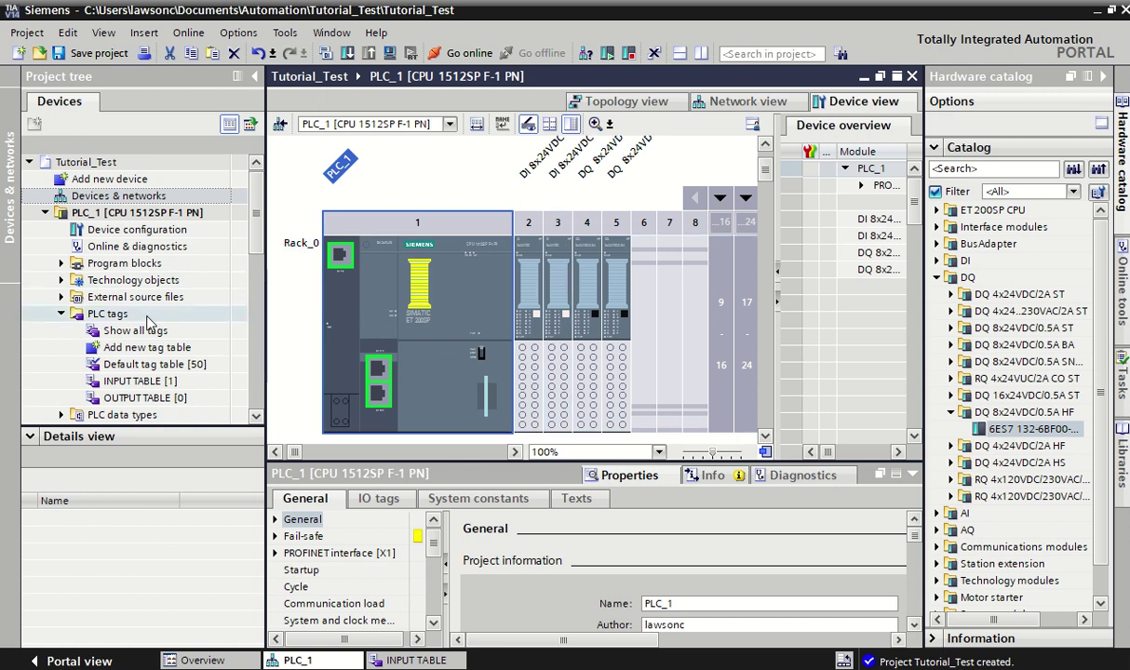
{"action": "double_click", "coordinate": [160, 383]}
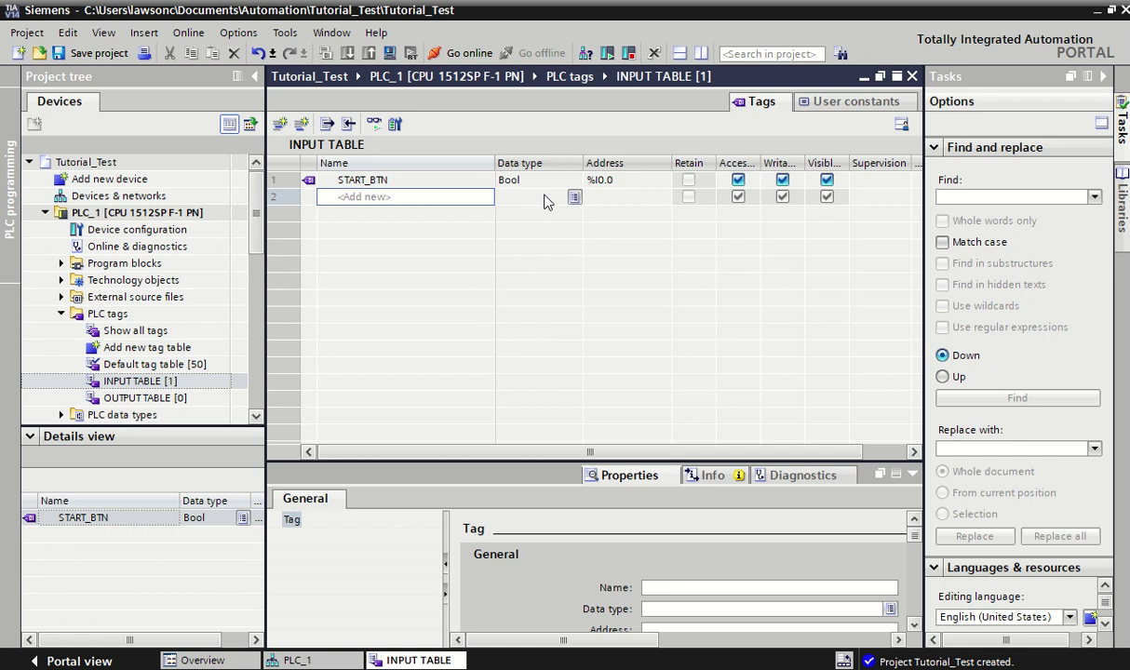
Step: Add the STOP_BTN input tag at %I0.1
{"action": "left_click", "coordinate": [386, 200]}
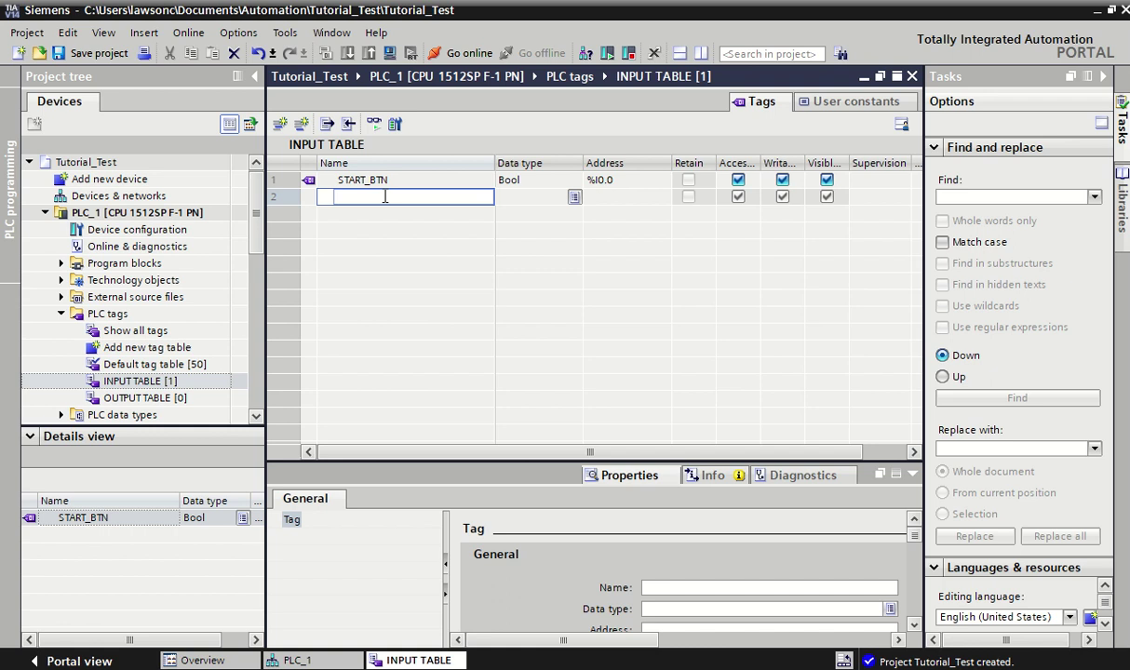
{"action": "type", "text": "STOP_BTN"}
{"action": "key", "text": "Return"}
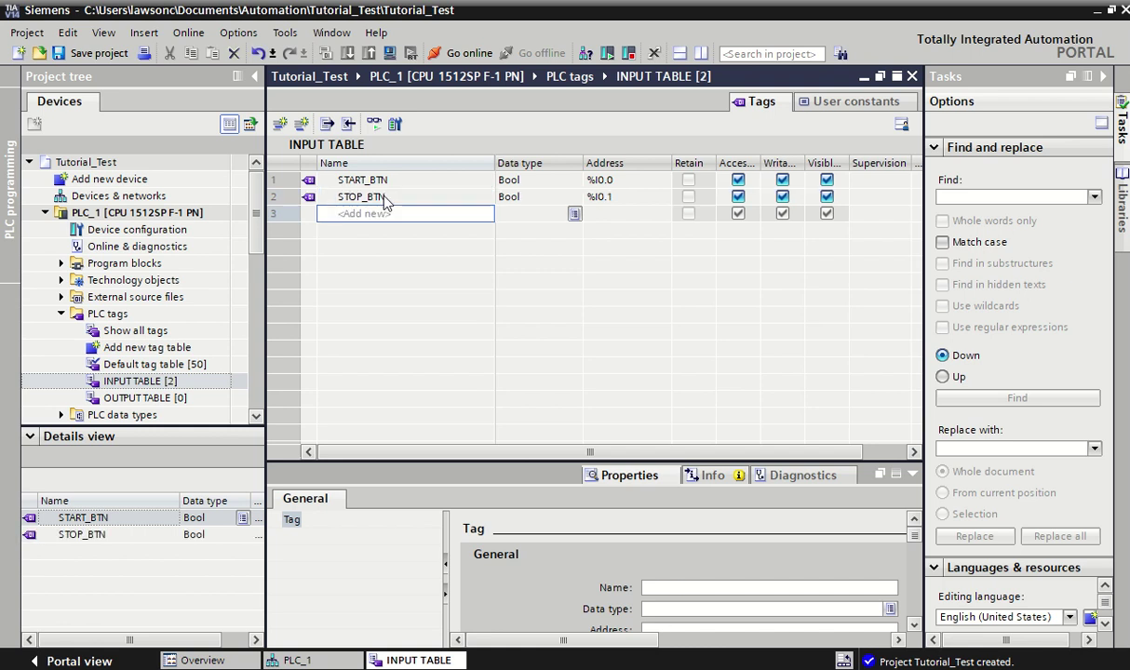
Step: Auto-fill from START_BTN's address to create START_BTN_1–4 and STOP_BTN_1–4 down to %I1.0
{"action": "left_click", "coordinate": [624, 197]}
{"action": "left_click", "coordinate": [614, 180]}
{"action": "left_click_drag", "start_coordinate": [669, 188], "coordinate": [664, 326]}
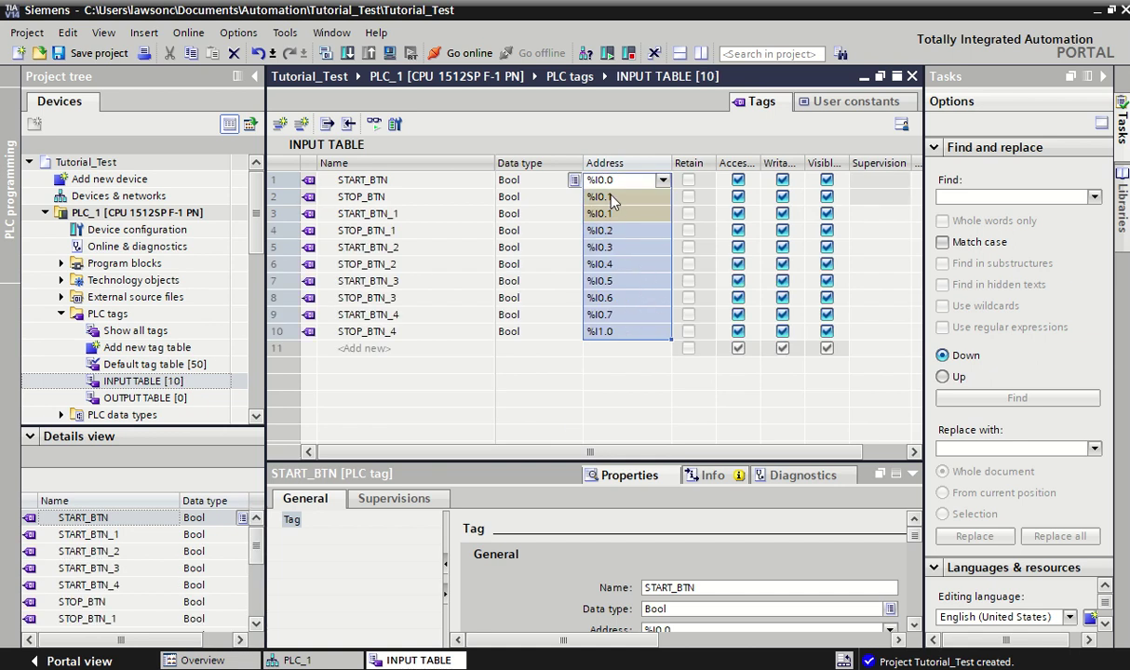
Step: Inspect the duplicated %I0.1 address shared by STOP_BTN and START_BTN_1
{"action": "left_click", "coordinate": [612, 226]}
{"action": "key", "text": "Up"}
{"action": "key", "text": "Up"}
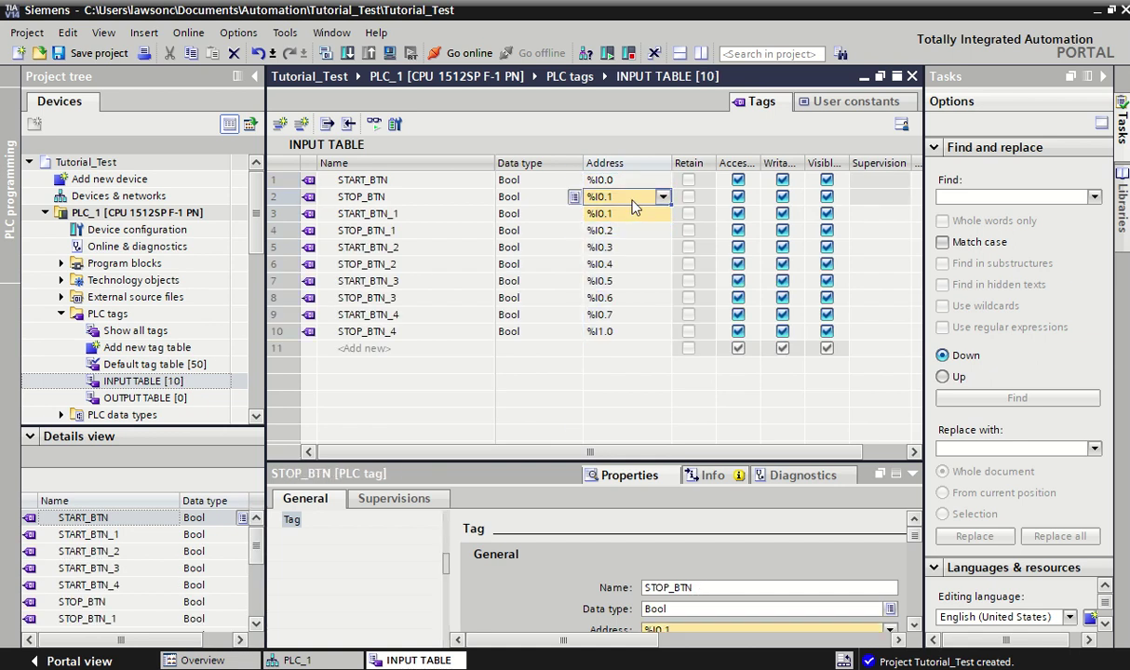
{"action": "key", "text": "Down"}
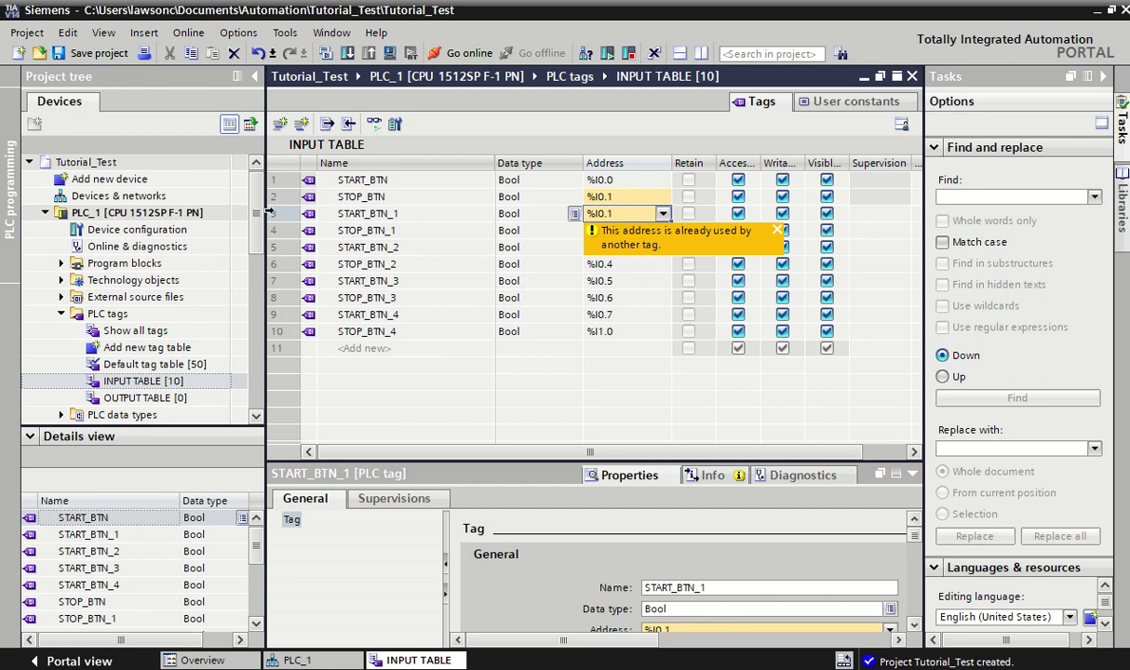
{"action": "left_click", "coordinate": [266, 213]}
{"action": "right_click", "coordinate": [265, 214]}
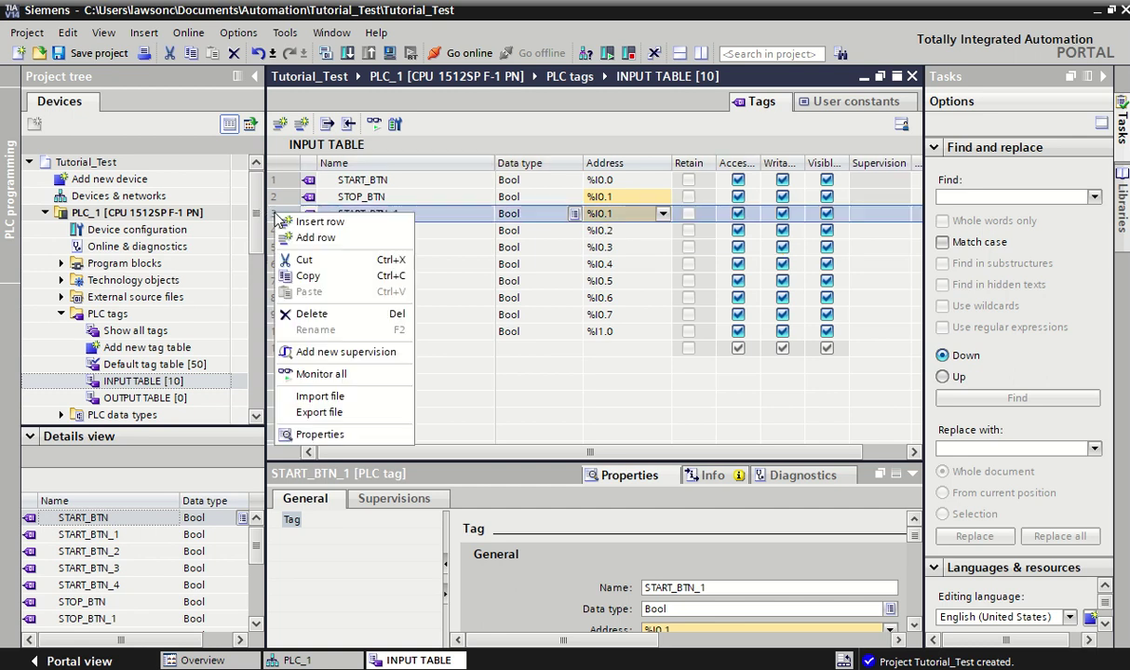
{"action": "left_click", "coordinate": [613, 212]}
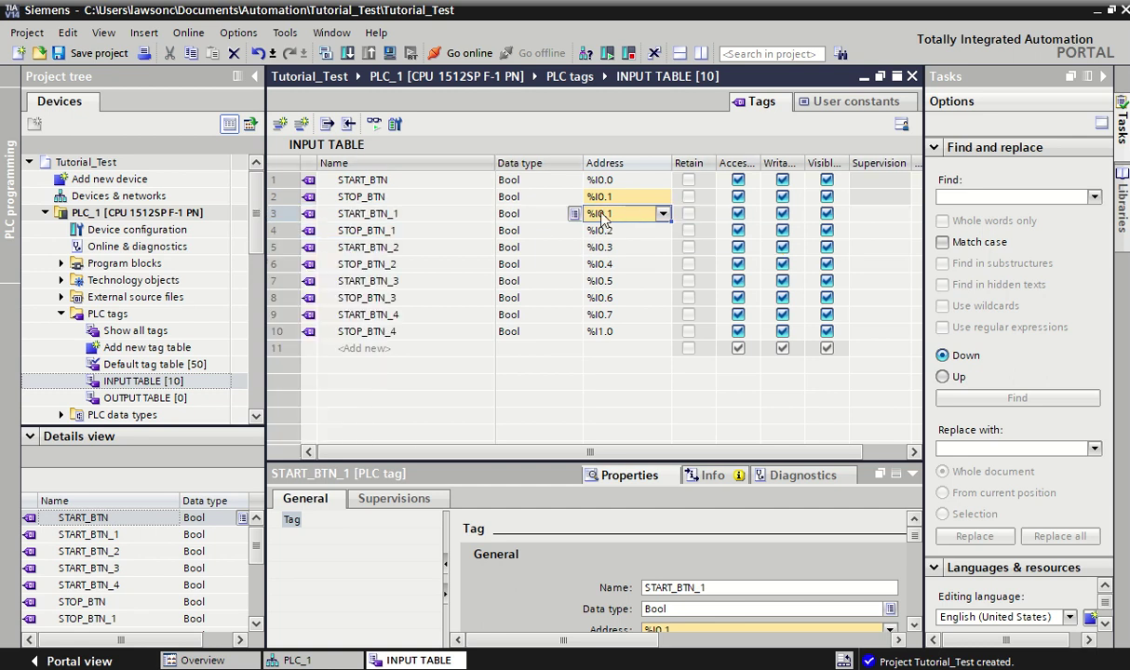
{"action": "left_click", "coordinate": [639, 214]}
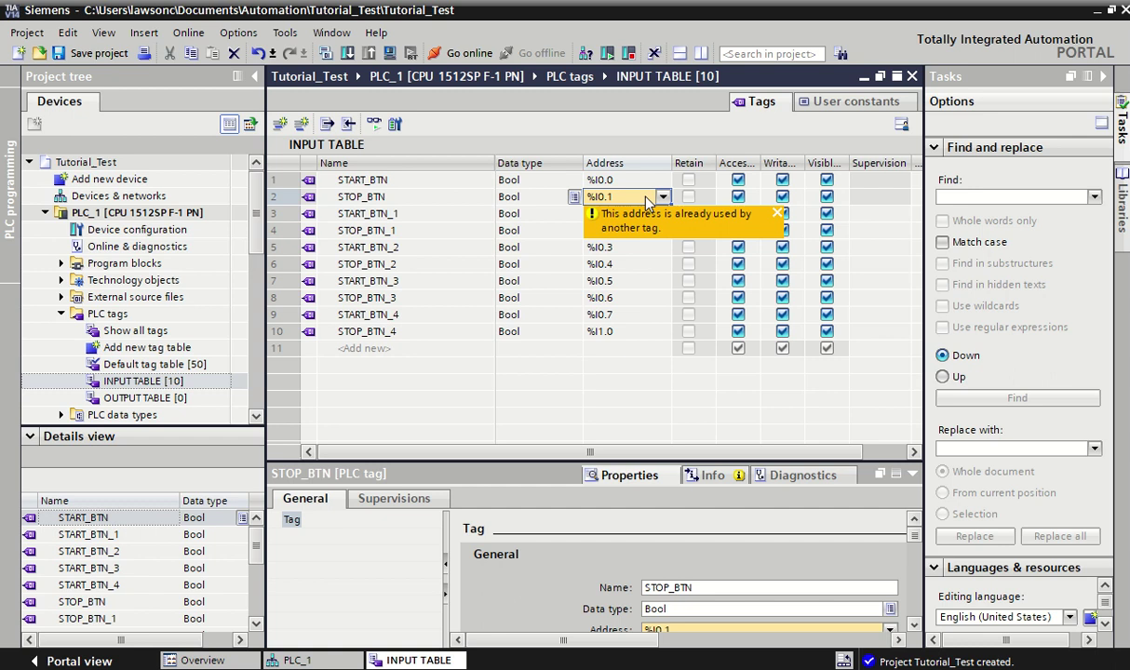
{"action": "left_click", "coordinate": [522, 195]}
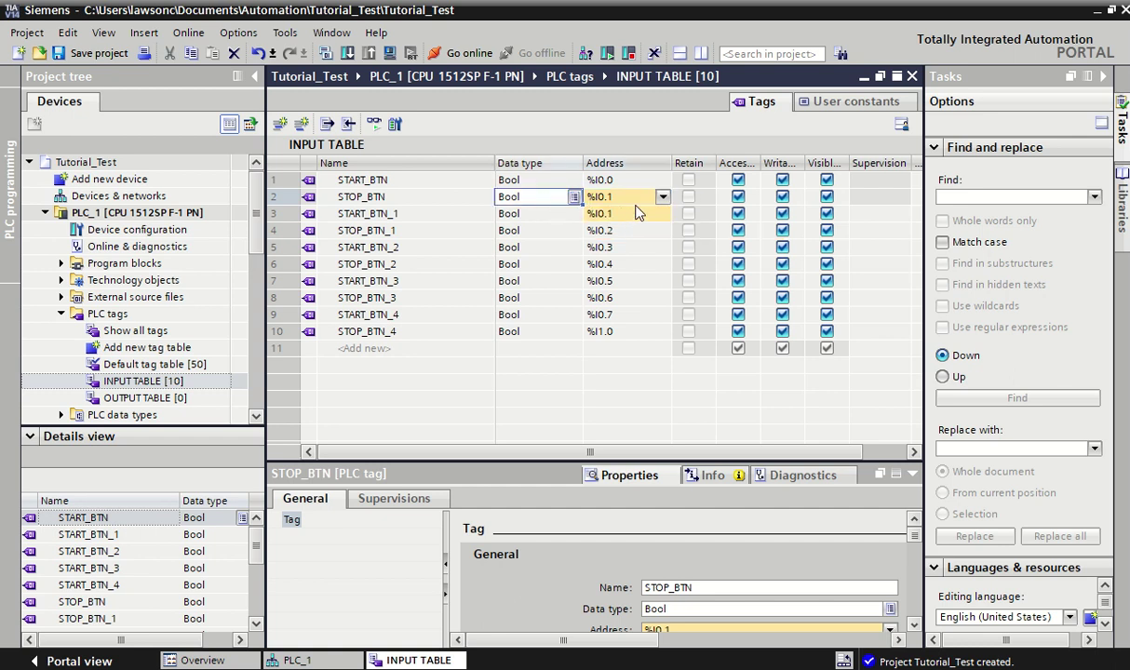
Step: Refill addresses below STOP_BTN sequentially so the tags run %I0.2 through %I1.1
{"action": "left_click", "coordinate": [607, 198]}
{"action": "left_click_drag", "start_coordinate": [613, 197], "coordinate": [664, 354]}
{"action": "left_click", "coordinate": [651, 198]}
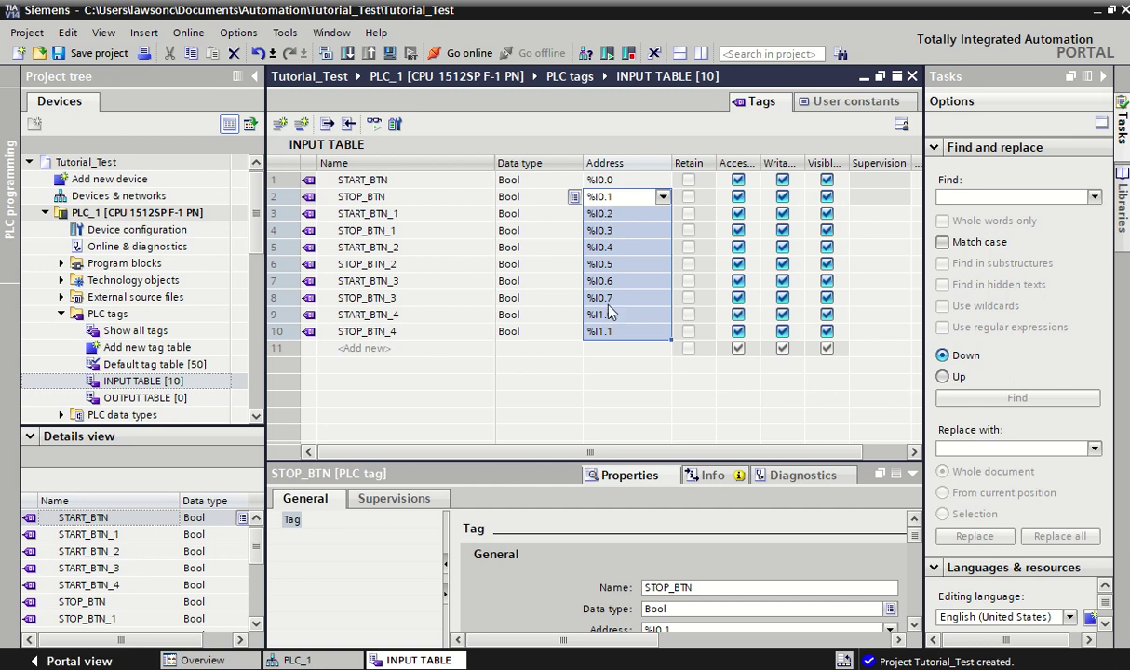
{"action": "left_click", "coordinate": [605, 333]}
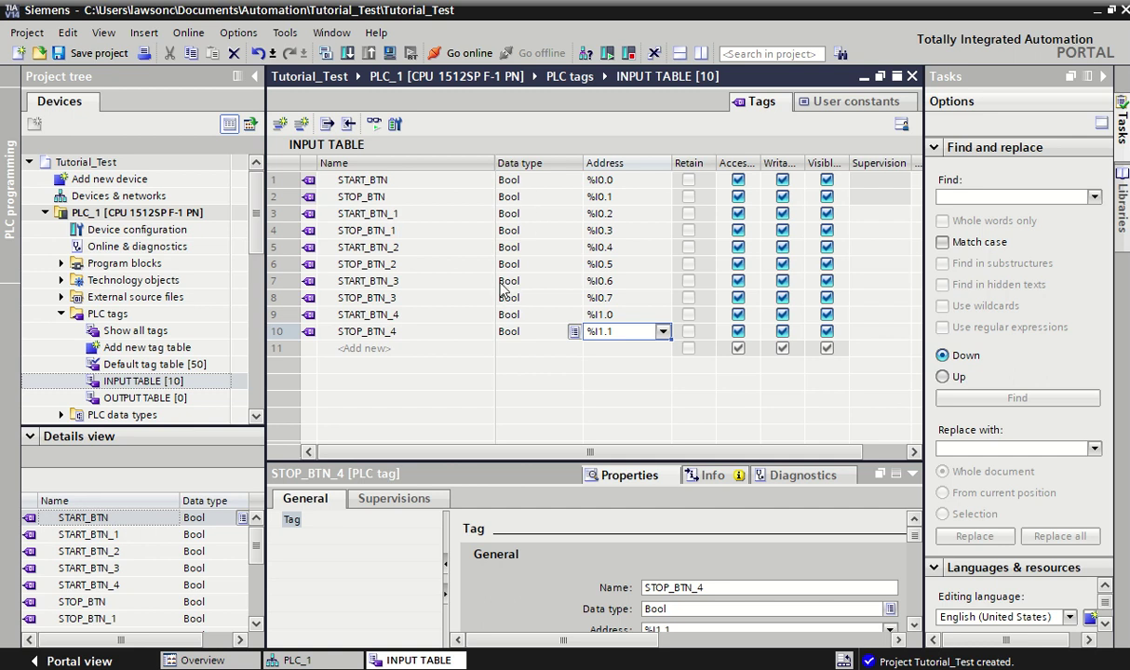
{"action": "left_click", "coordinate": [377, 216]}
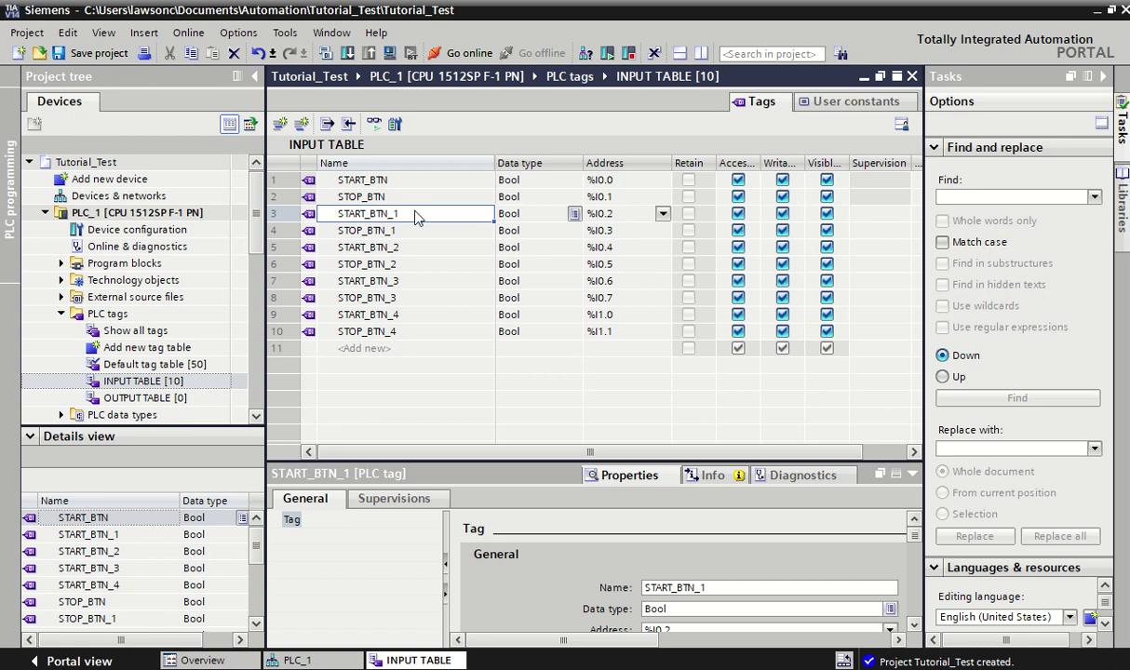
Step: Rename START_BTN_1 to TOGGLE_SWITCH and STOP_BTN_1 to E_STOP
{"action": "left_click", "coordinate": [415, 214]}
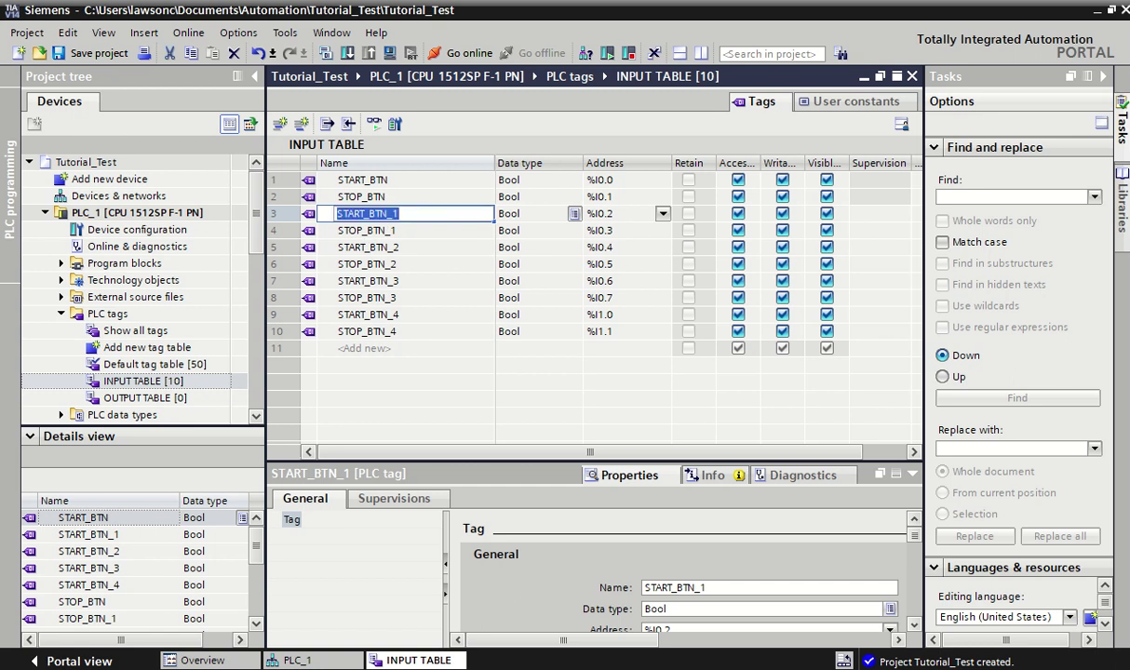
{"action": "type", "text": "TOGGLE_SWITCH"}
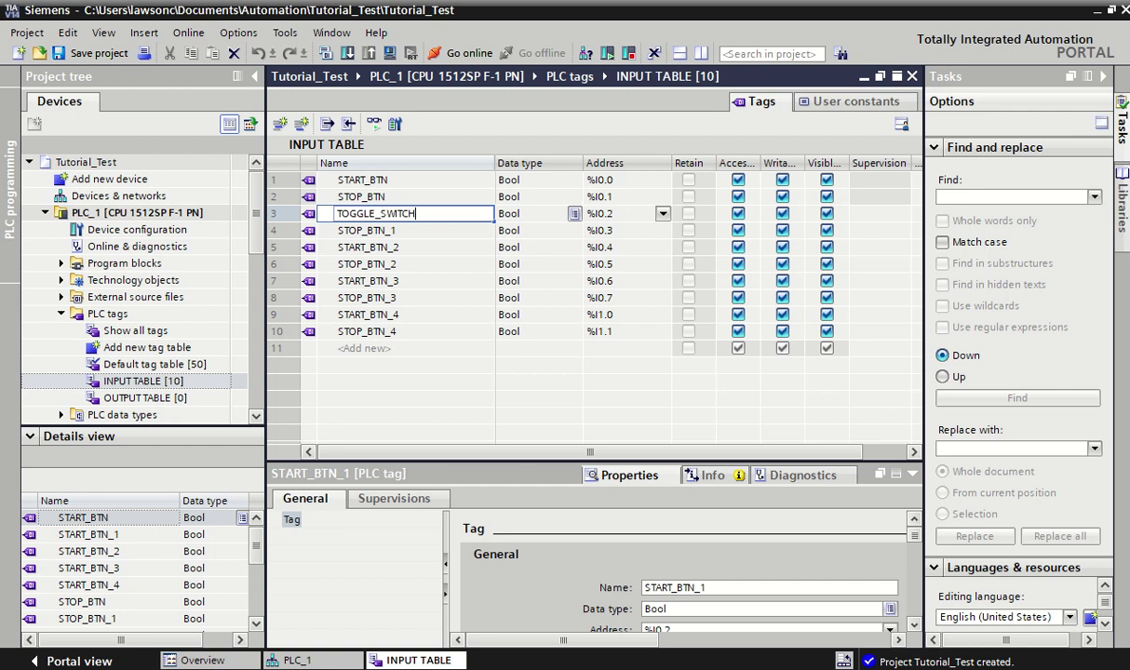
{"action": "key", "text": "Return"}
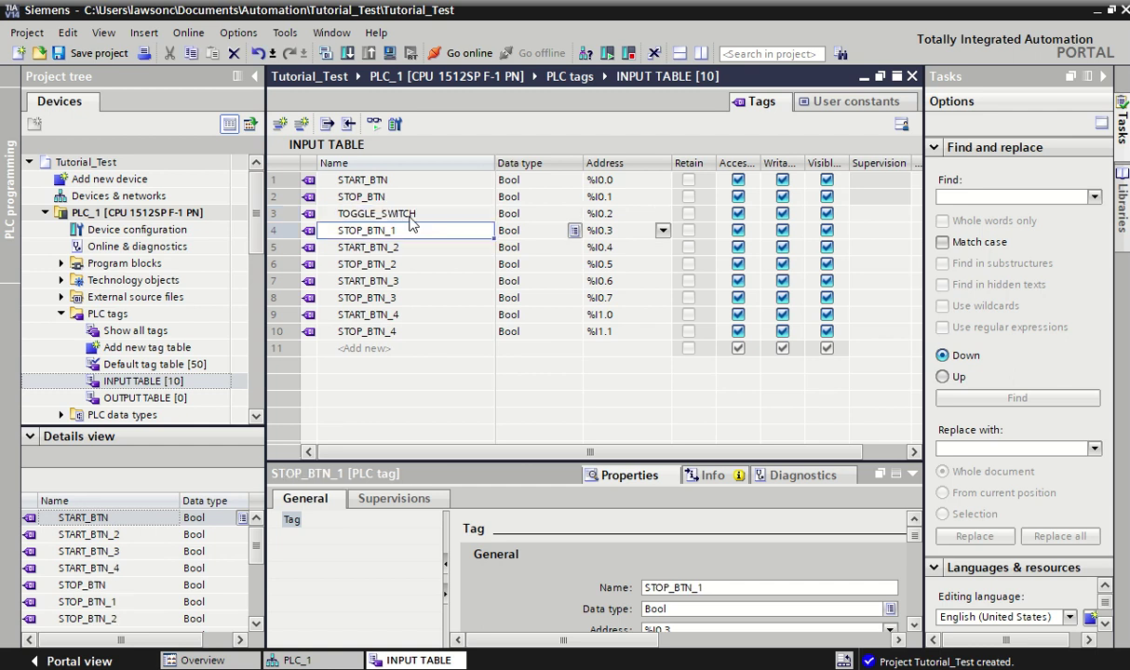
{"action": "left_click", "coordinate": [410, 233]}
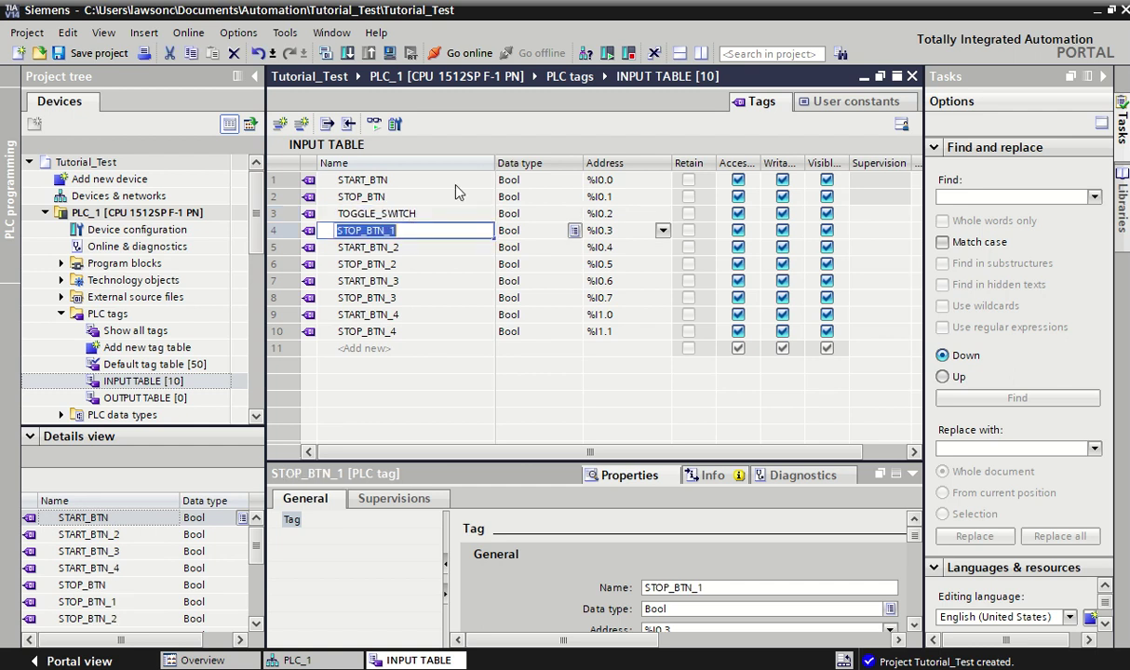
{"action": "mouse_move", "coordinate": [577, 10]}
{"action": "type", "text": "E"}
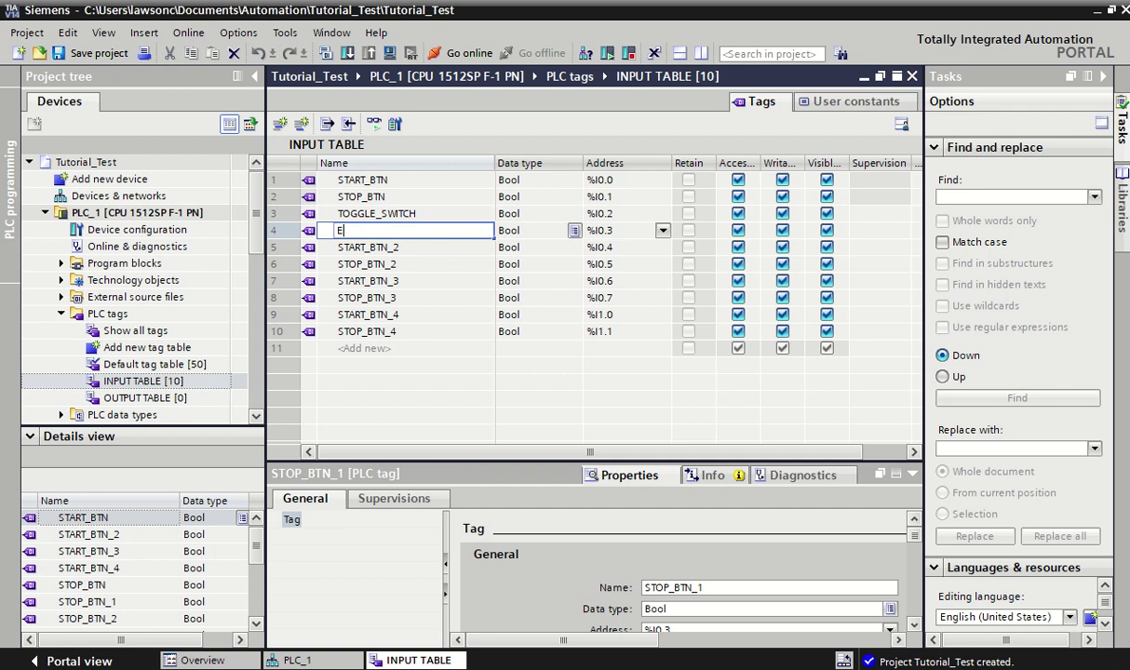
{"action": "type", "text": "_STOP"}
{"action": "left_click", "coordinate": [399, 247]}
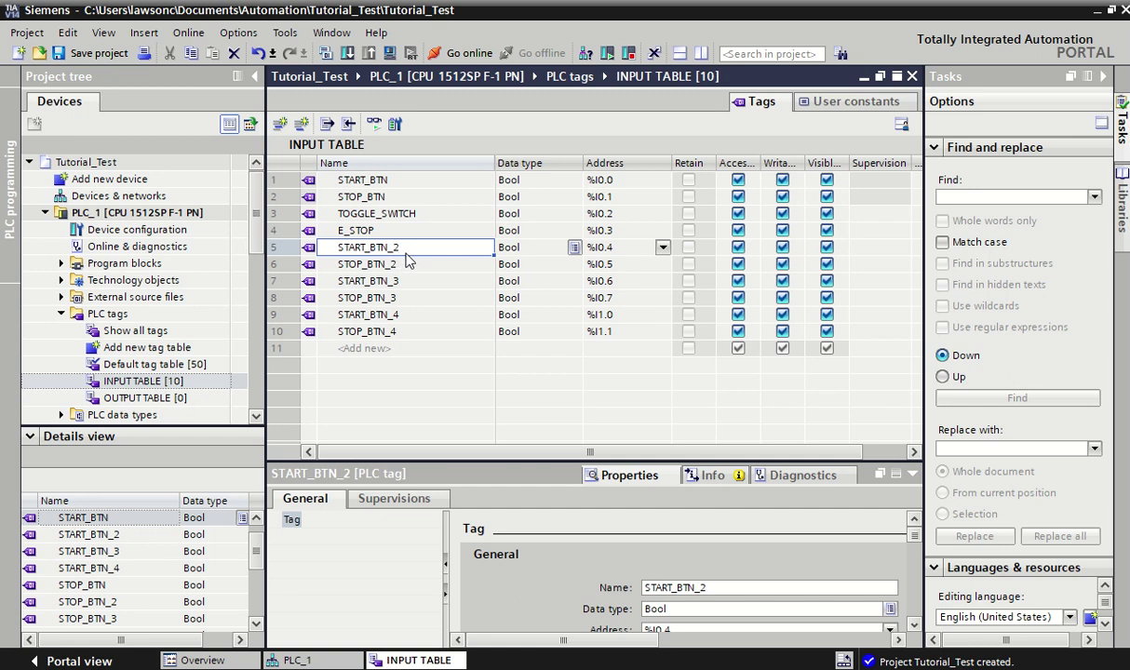
Step: Delete the six surplus tags from START_BTN_2 down, leaving four input tags
{"action": "left_click_drag", "start_coordinate": [274, 247], "coordinate": [274, 332]}
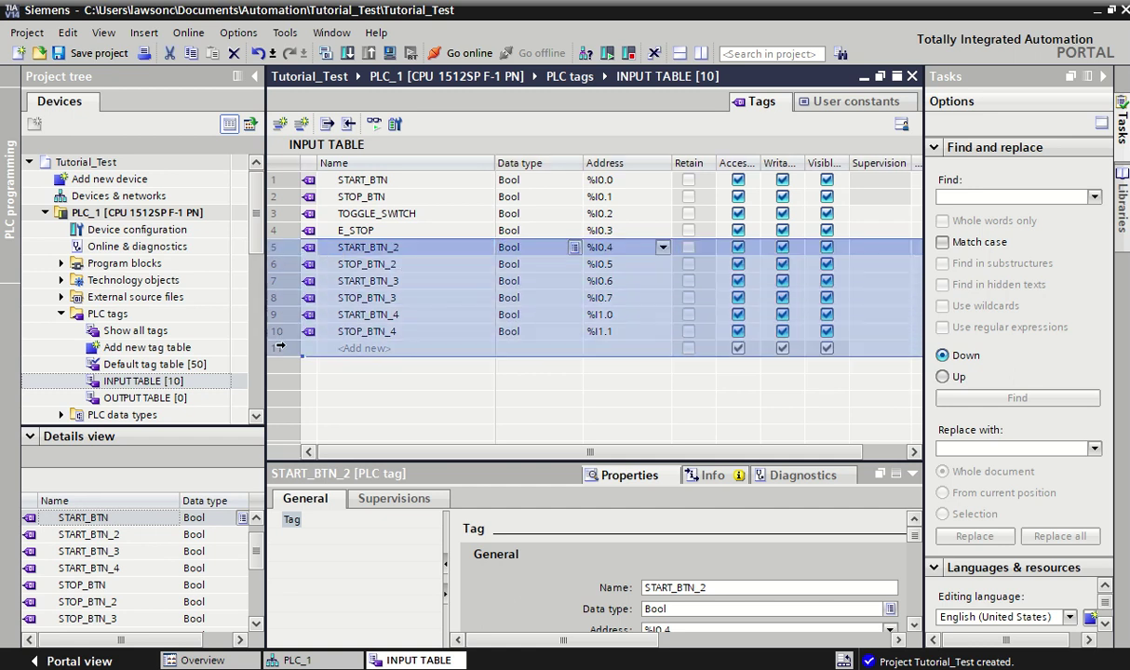
{"action": "right_click", "coordinate": [297, 333]}
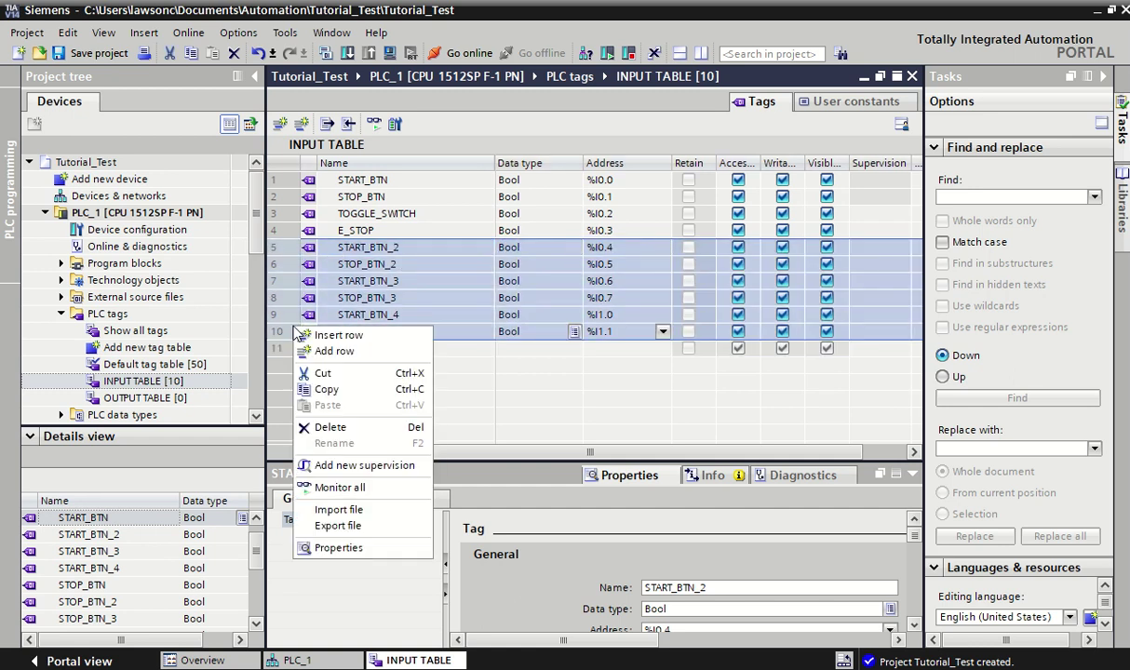
{"action": "left_click", "coordinate": [330, 427]}
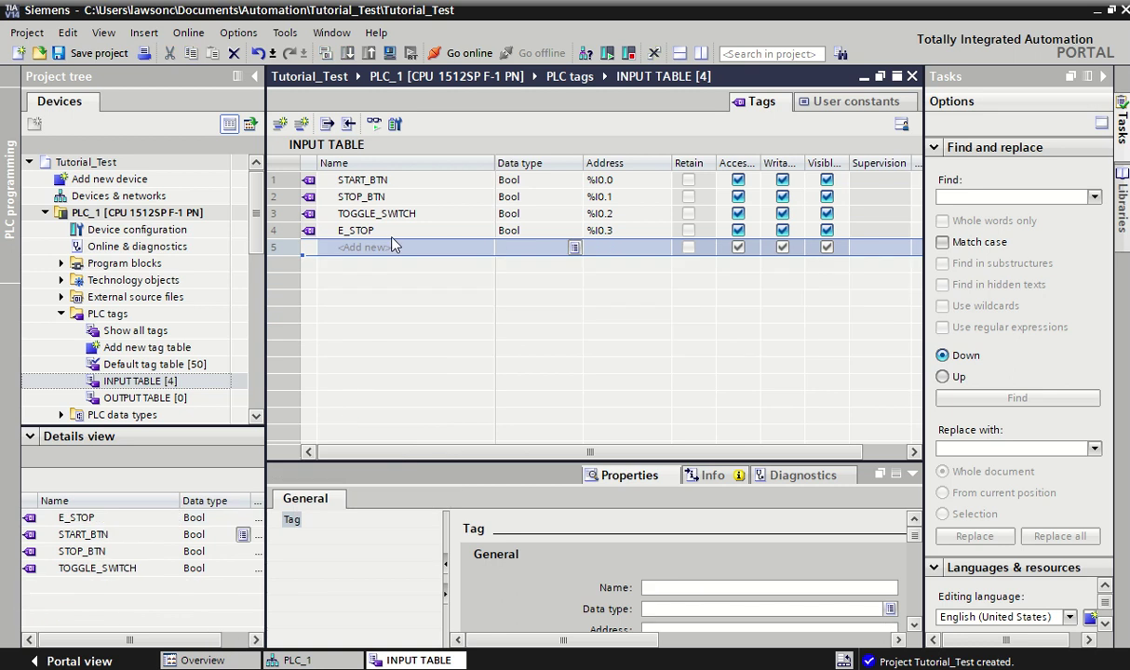
Step: Reopen the INPUT TABLE editor and select the START_BTN tag
{"action": "double_click", "coordinate": [173, 335]}
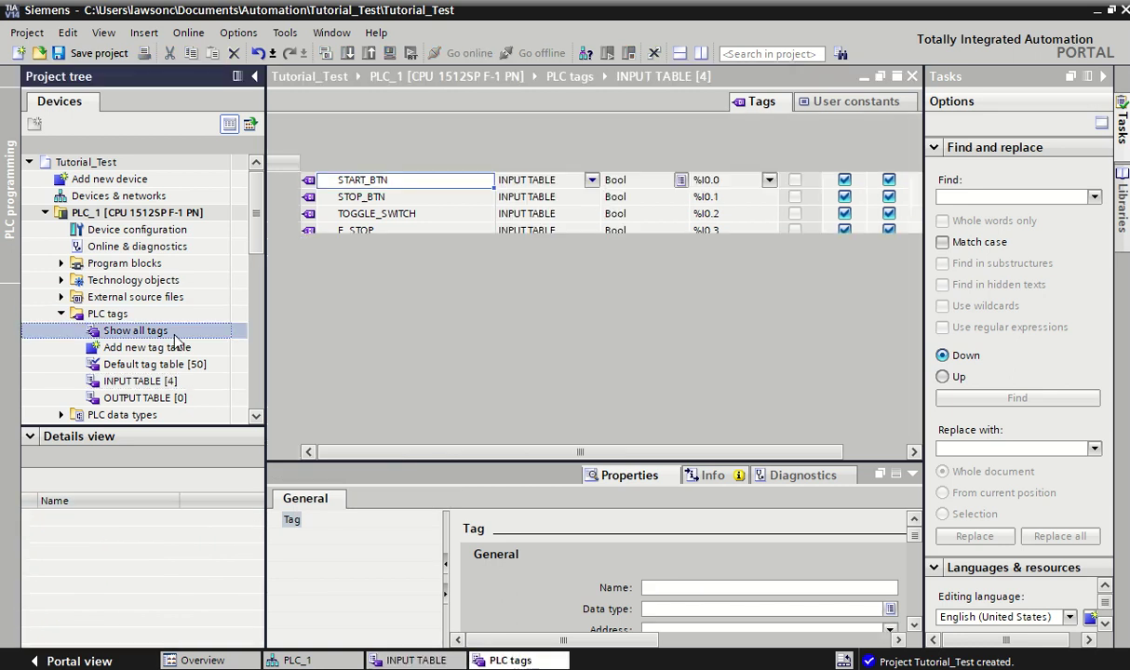
{"action": "left_click", "coordinate": [145, 381]}
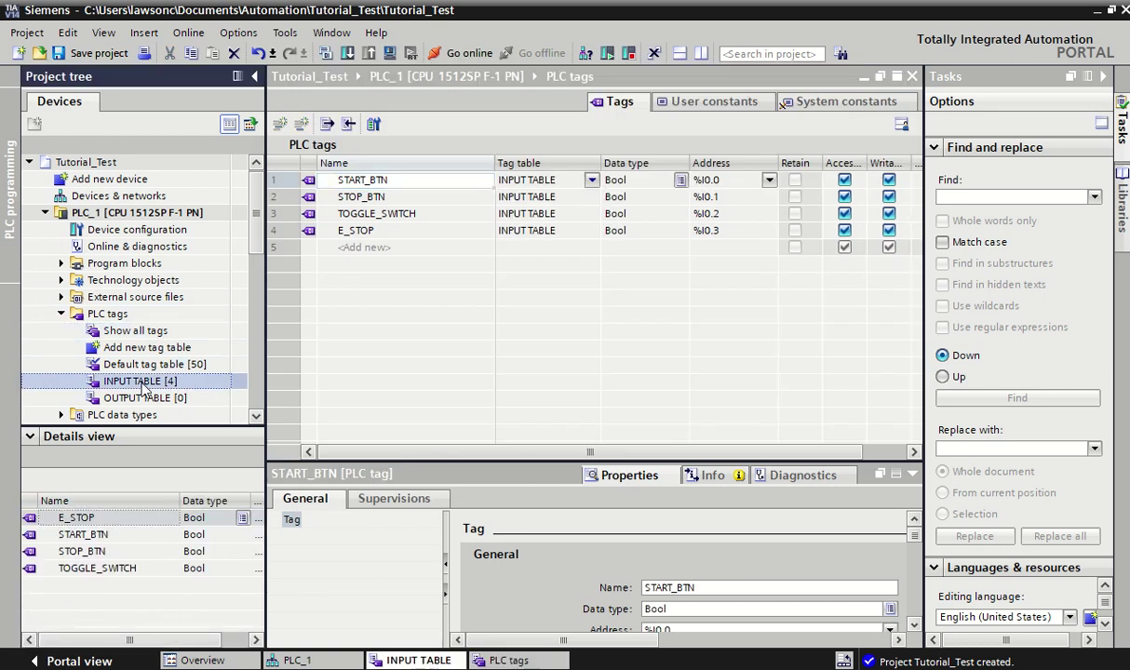
{"action": "double_click", "coordinate": [143, 383]}
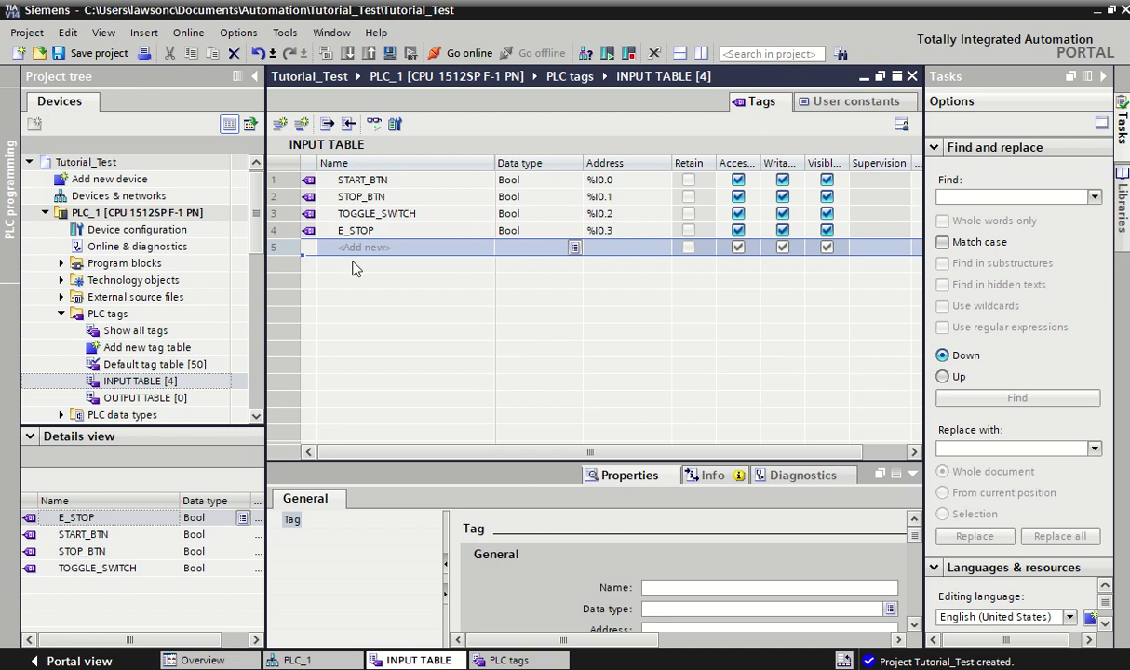
{"action": "left_click", "coordinate": [410, 183]}
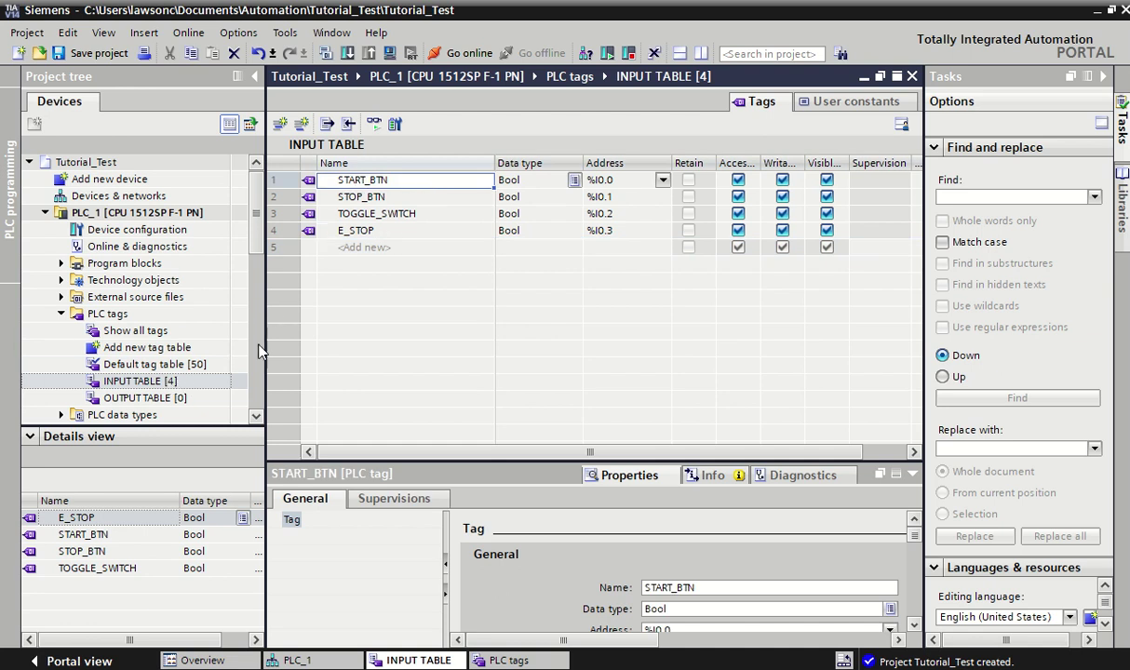
Step: Open OUTPUT TABLE and add the MOTOR tag, changing its address to %Q0.0
{"action": "double_click", "coordinate": [168, 400]}
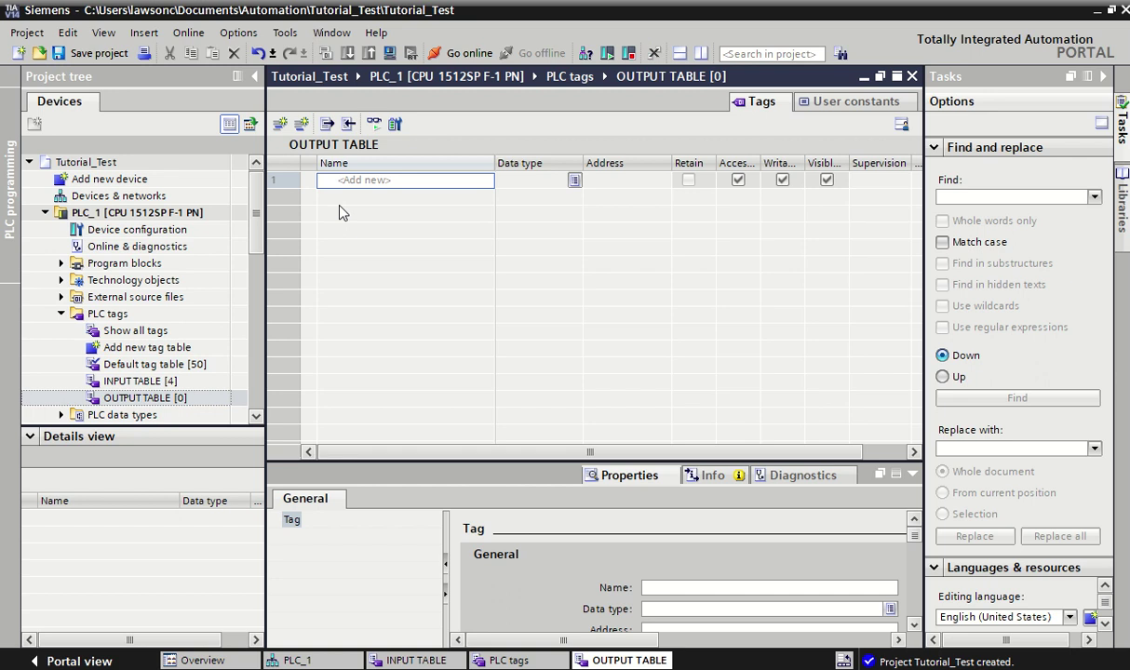
{"action": "left_click", "coordinate": [375, 182]}
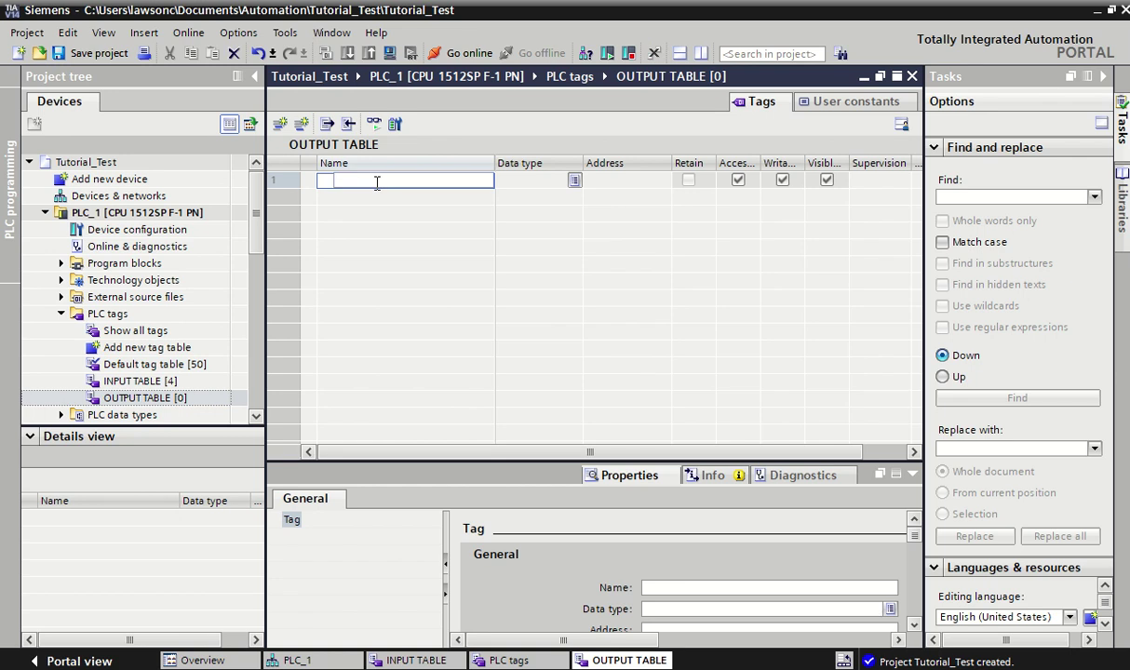
{"action": "type", "text": "MOTOR"}
{"action": "key", "text": "Return"}
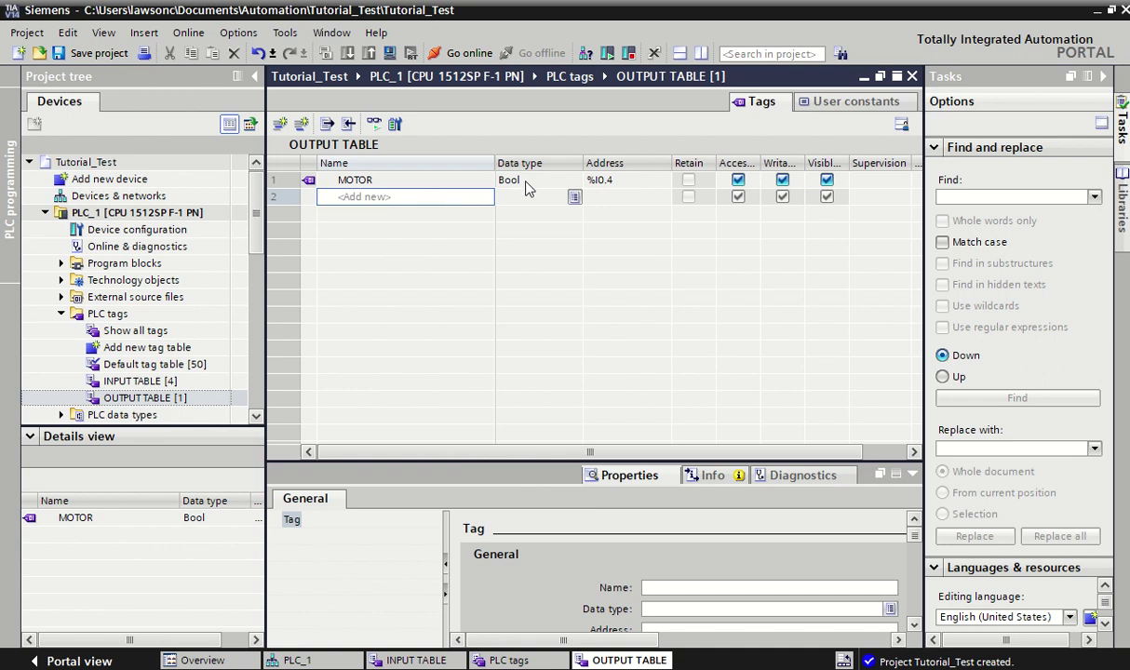
{"action": "left_click", "coordinate": [601, 182]}
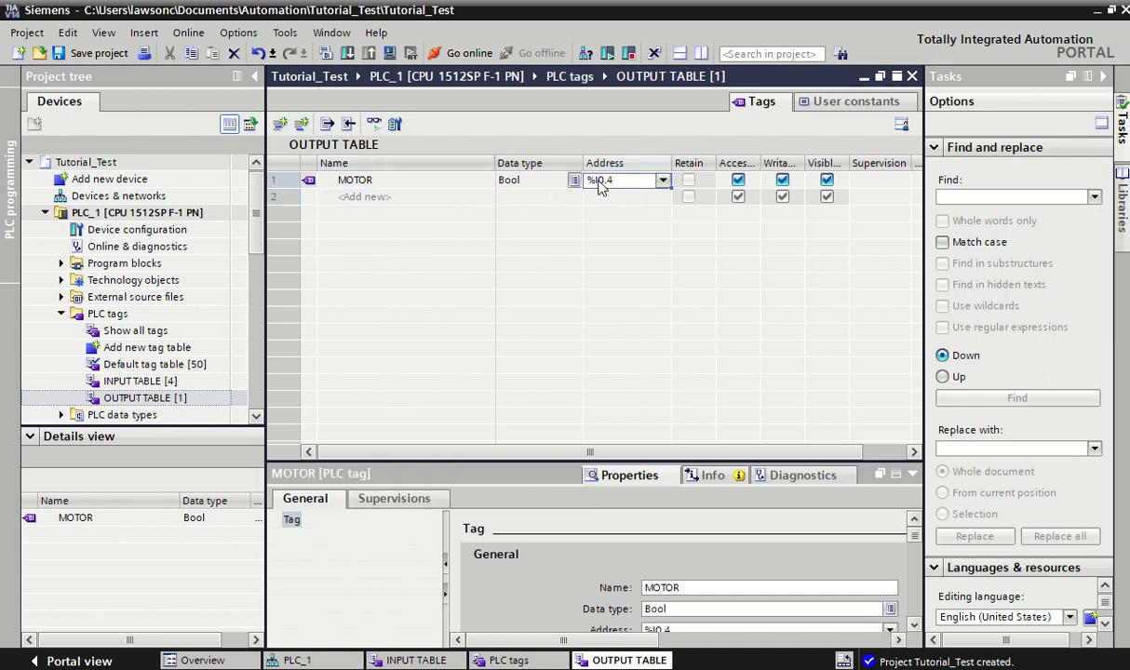
{"action": "double_click", "coordinate": [600, 182]}
{"action": "left_click", "coordinate": [600, 182]}
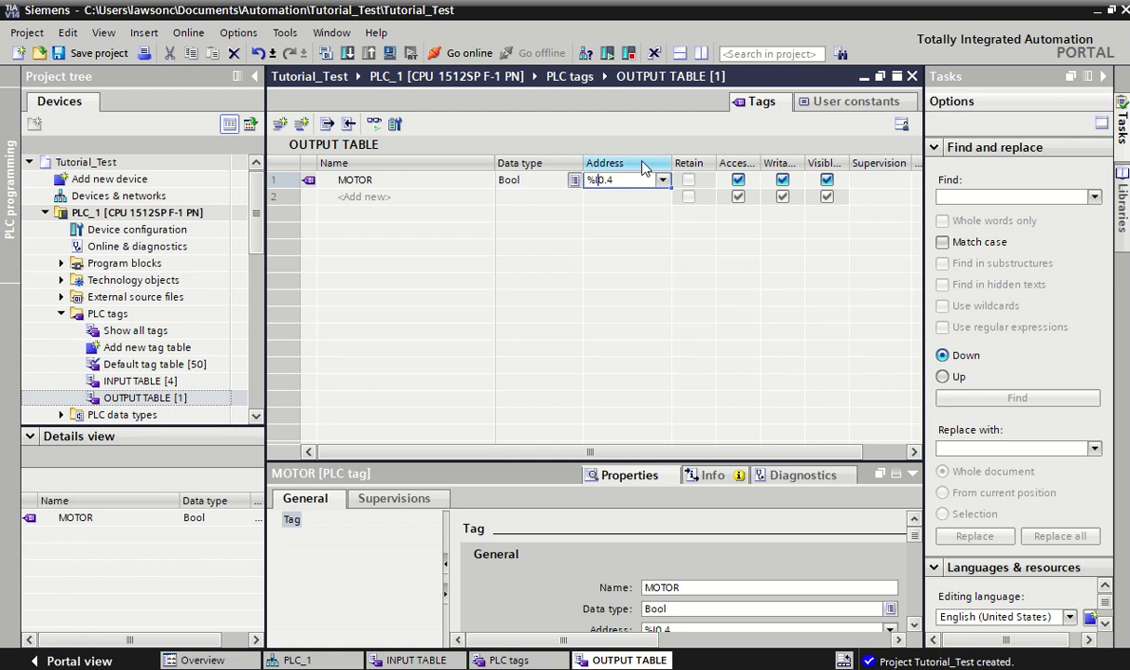
{"action": "key", "text": "BackSpace"}
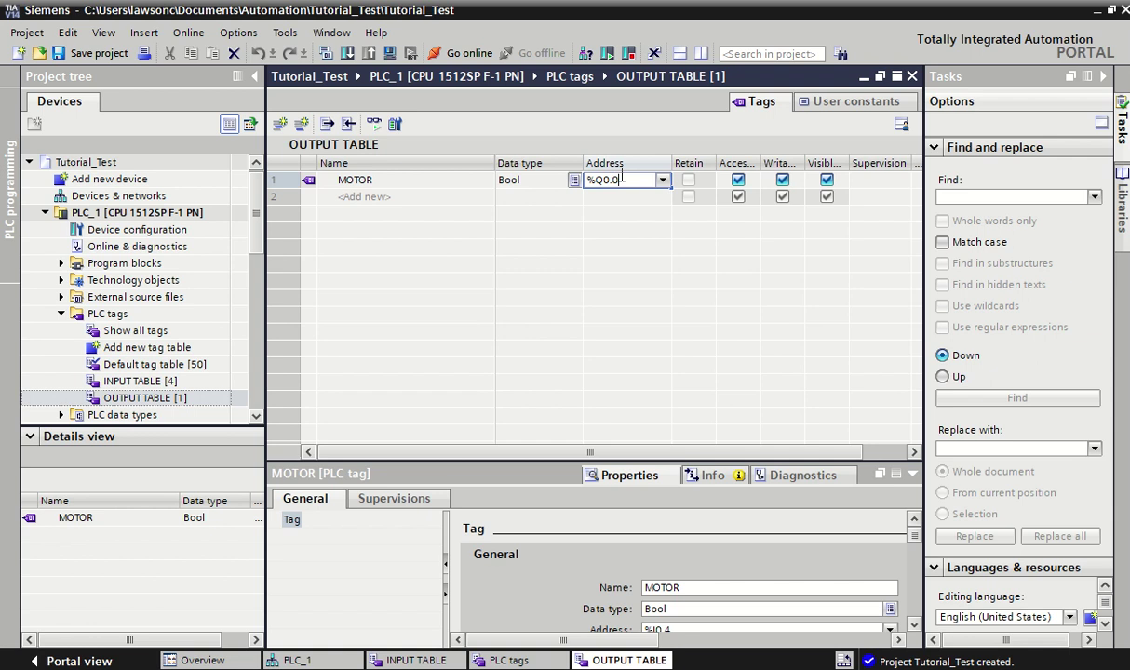
{"action": "key", "text": "Return"}
Step: Add BUZZER, GREEN_LED and RED_LED output tags at %Q0.1, %Q0.2 and %Q0.3
{"action": "left_click", "coordinate": [354, 203]}
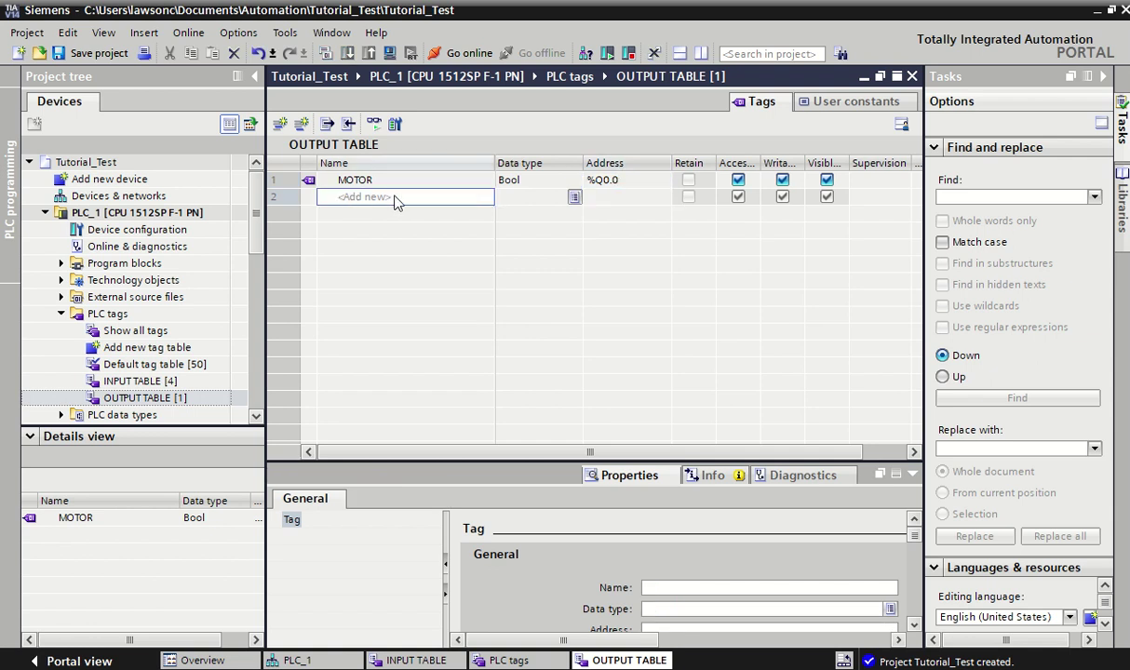
{"action": "type", "text": "BUZZ"}
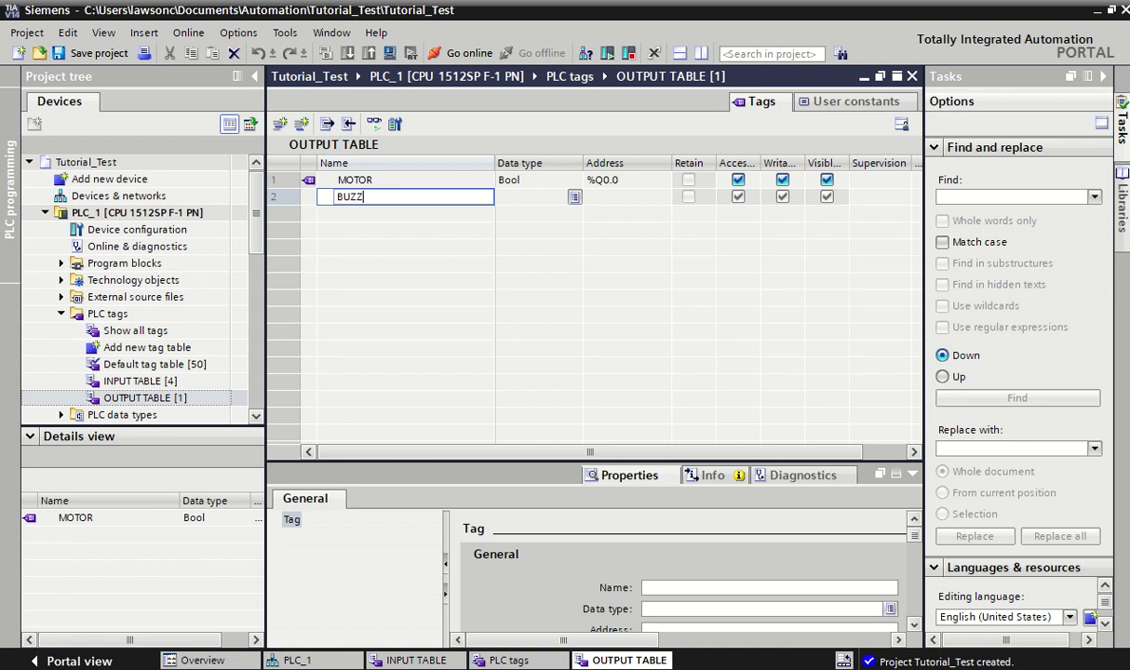
{"action": "type", "text": "ER"}
{"action": "key", "text": "Return"}
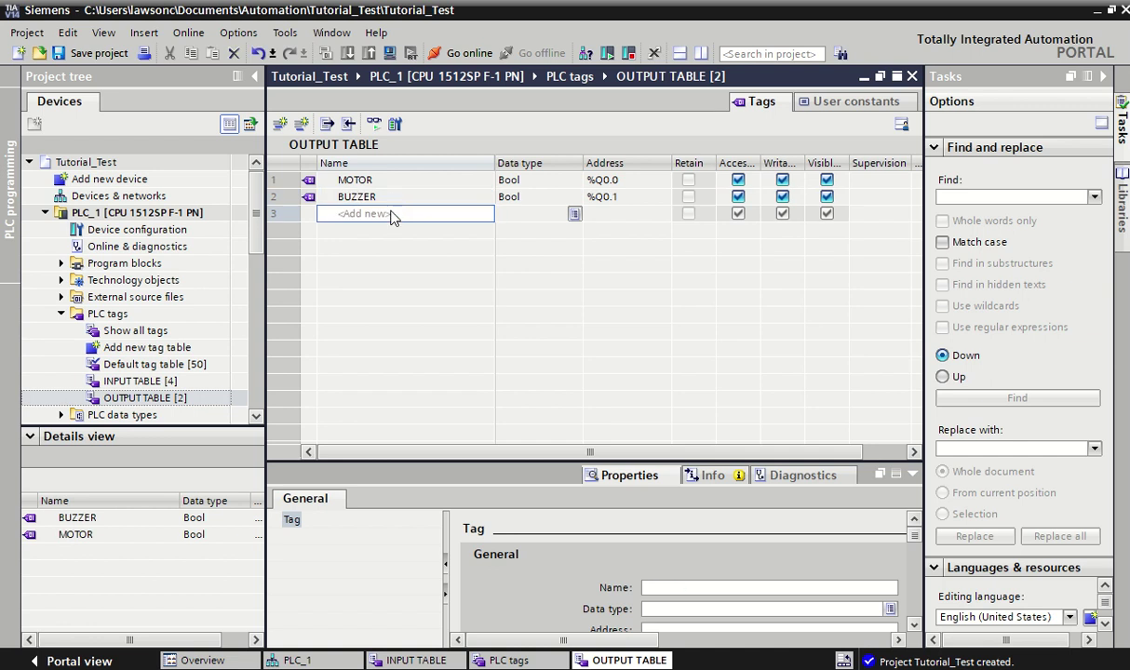
{"action": "left_click", "coordinate": [392, 213]}
{"action": "type", "text": "GREEN"}
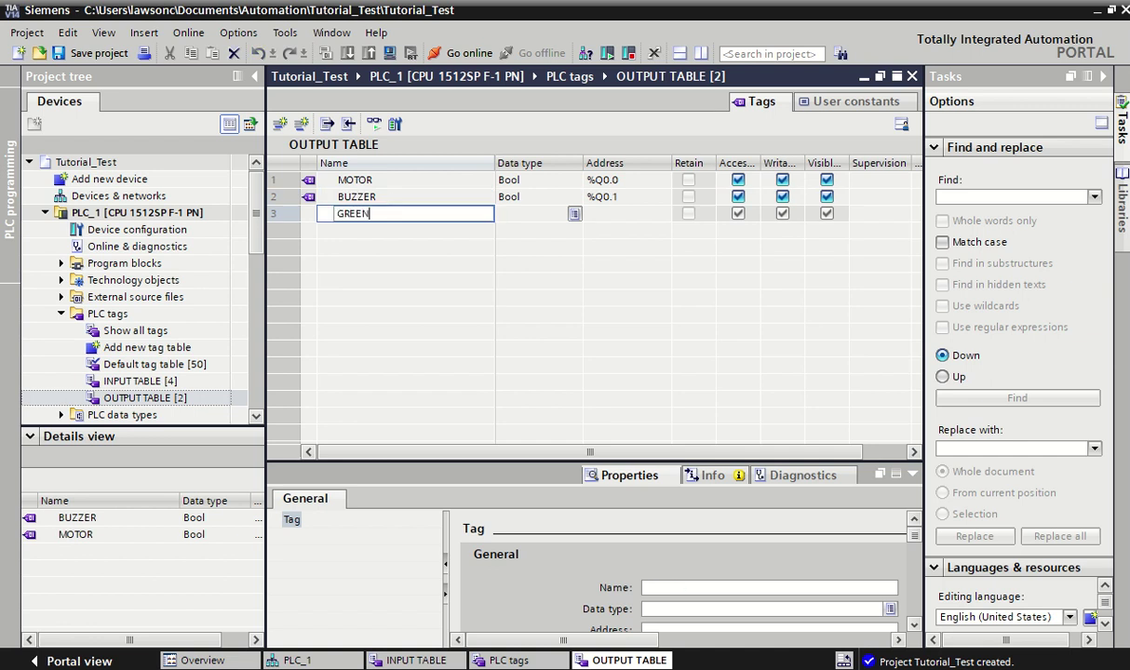
{"action": "type", "text": "_LED"}
{"action": "key", "text": "Return"}
{"action": "type", "text": "RED_"}
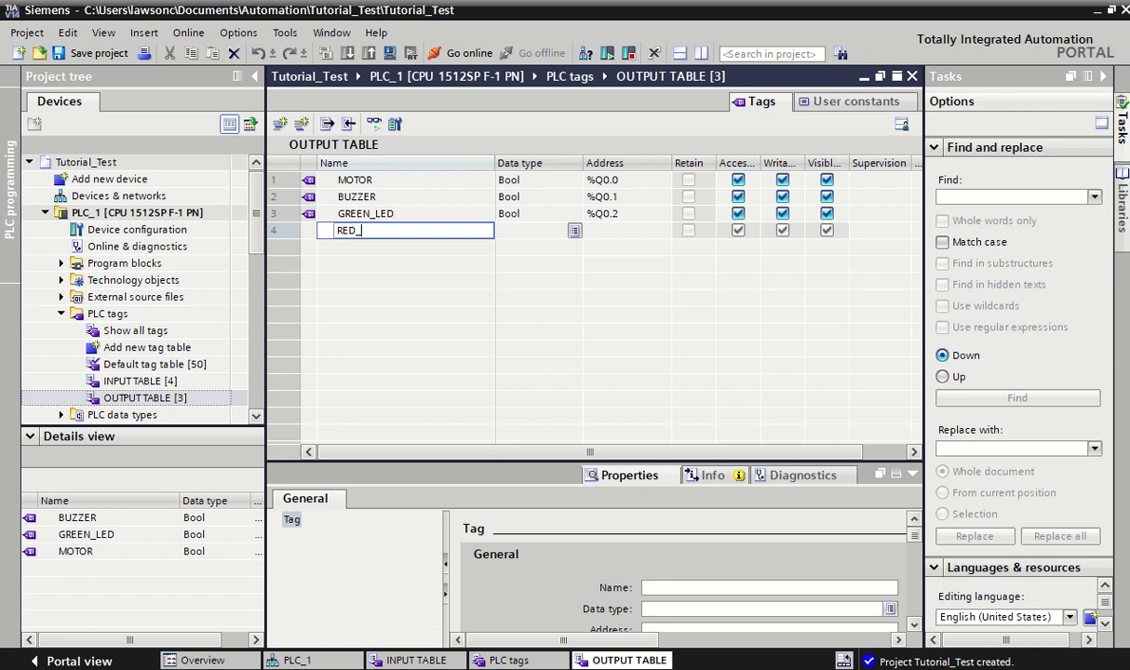
{"action": "key", "text": "Return"}
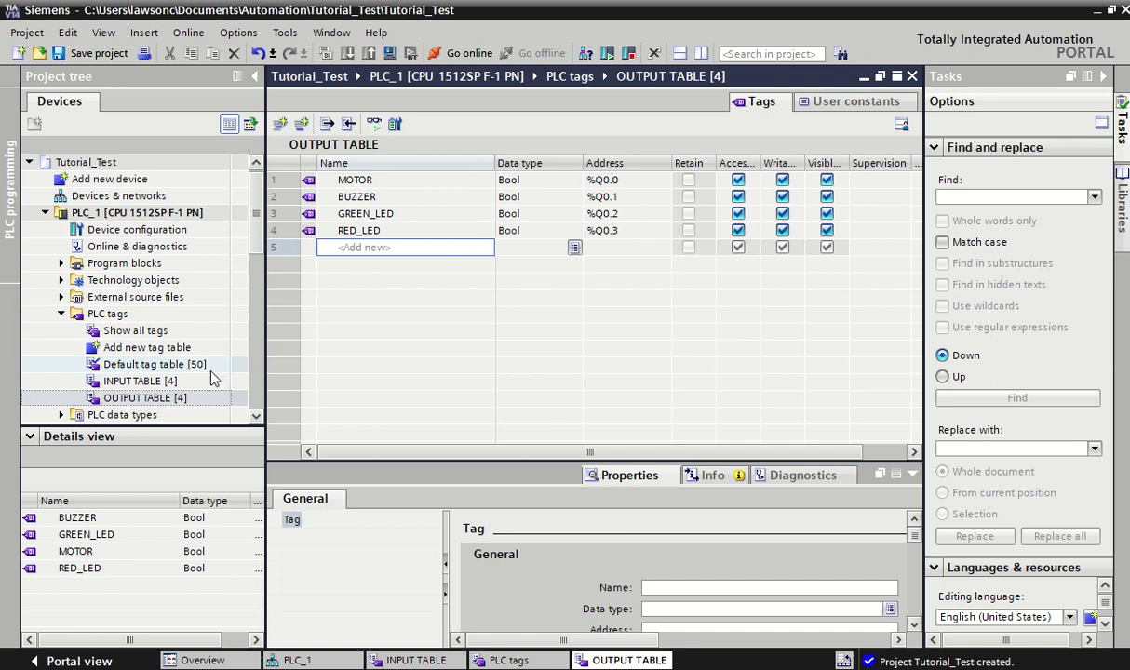
{"action": "left_click", "coordinate": [154, 383]}
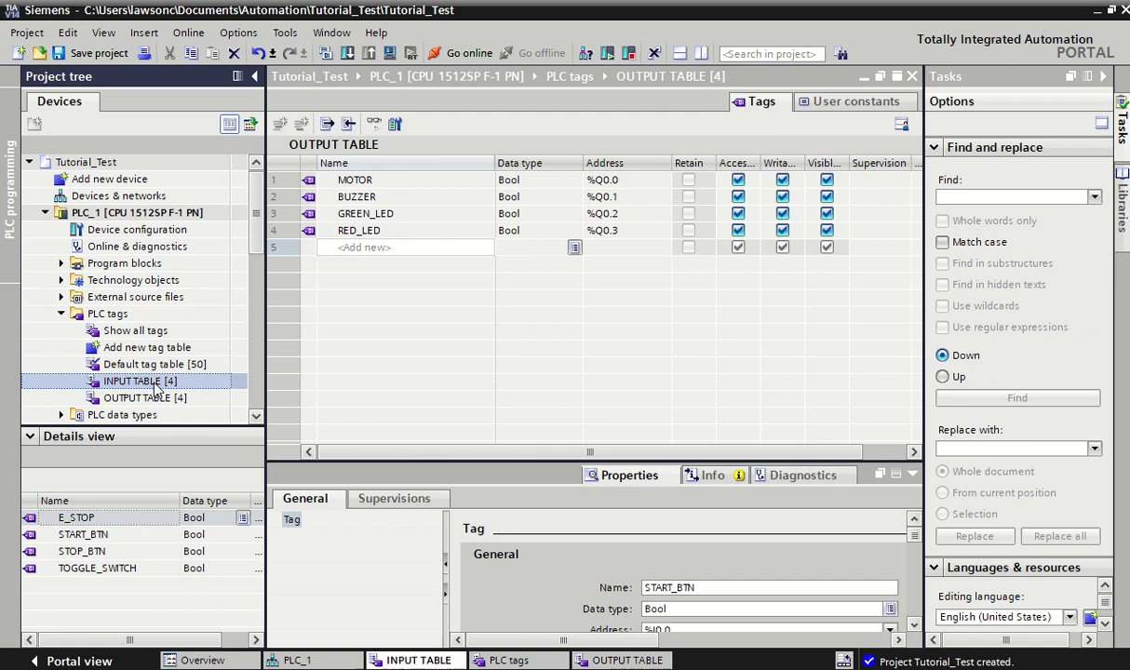
{"action": "double_click", "coordinate": [152, 383]}
{"action": "double_click", "coordinate": [149, 398]}
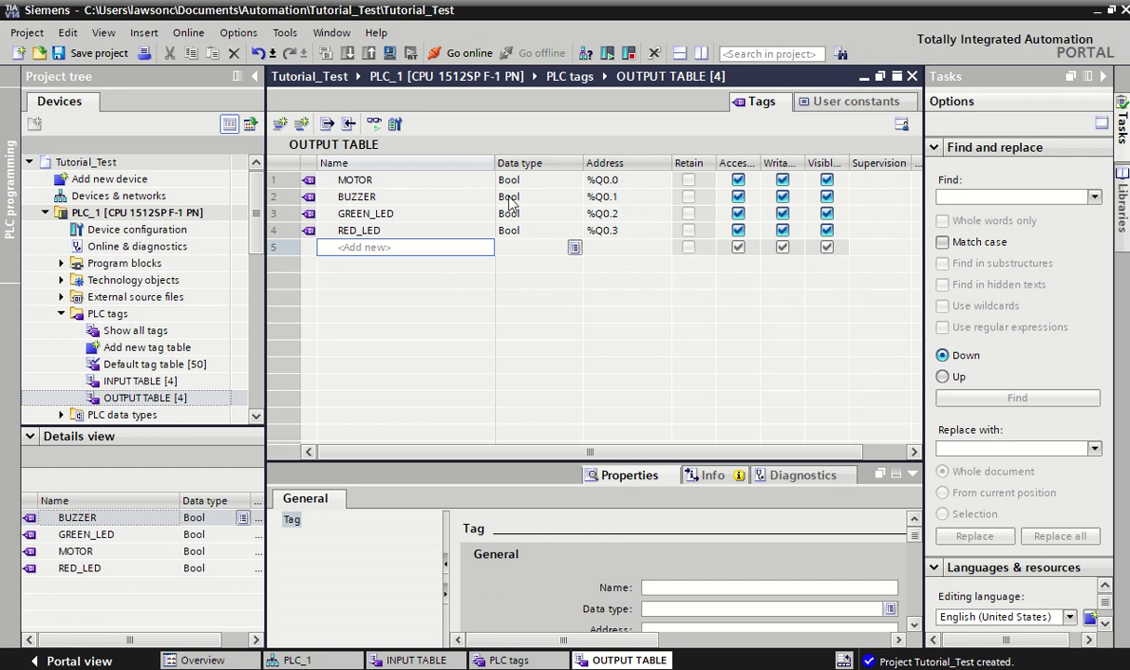
{"action": "left_click", "coordinate": [364, 185]}
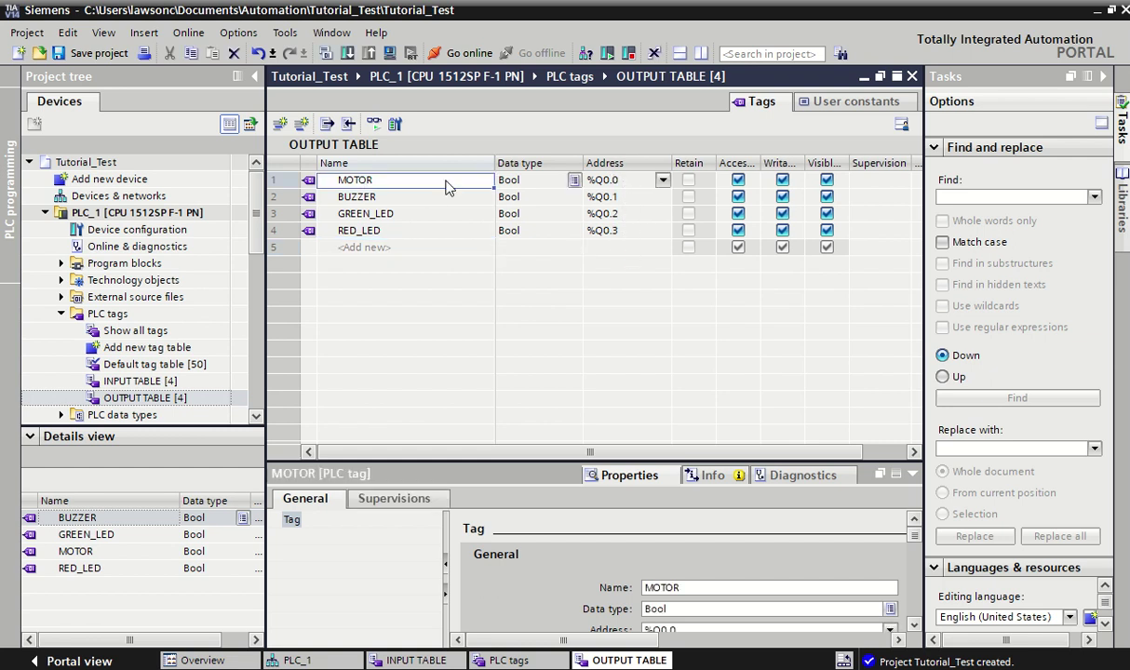
{"action": "left_click", "coordinate": [605, 181]}
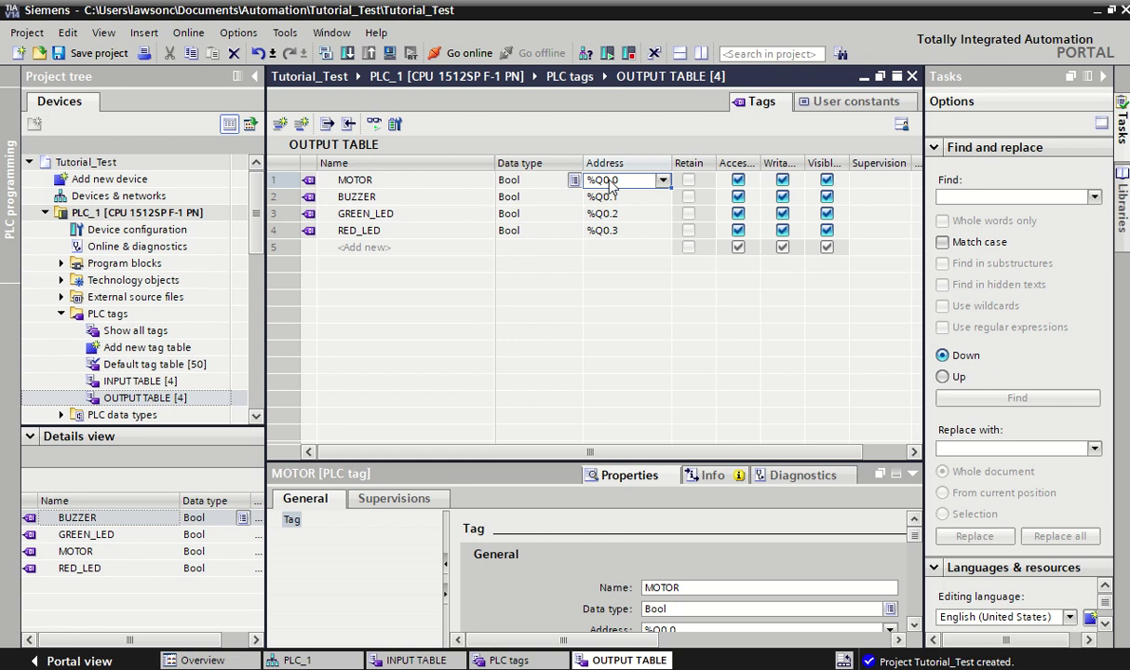
{"action": "left_click", "coordinate": [596, 197]}
{"action": "left_click", "coordinate": [618, 215]}
{"action": "left_click", "coordinate": [621, 230]}
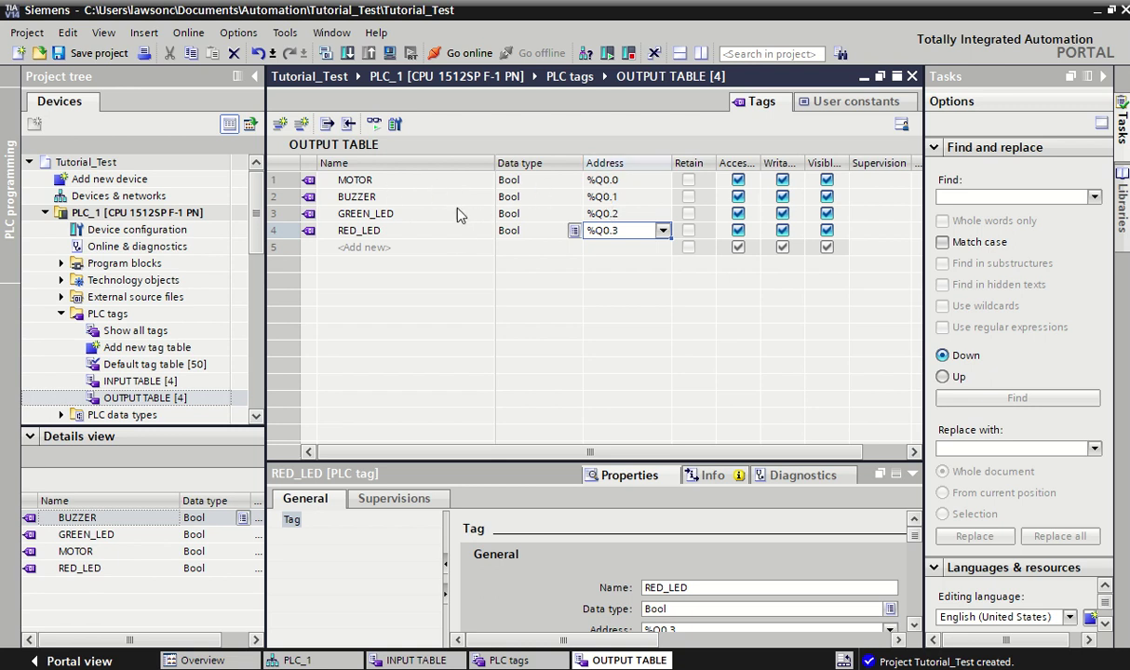
{"action": "left_click", "coordinate": [366, 184]}
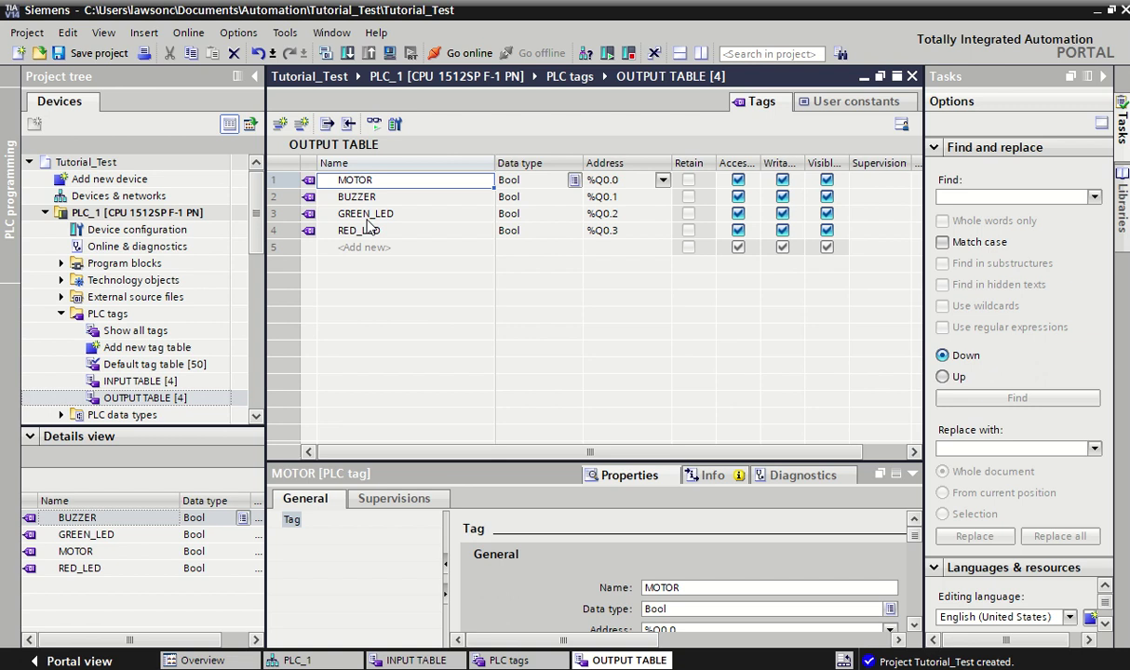
{"action": "left_click", "coordinate": [356, 215]}
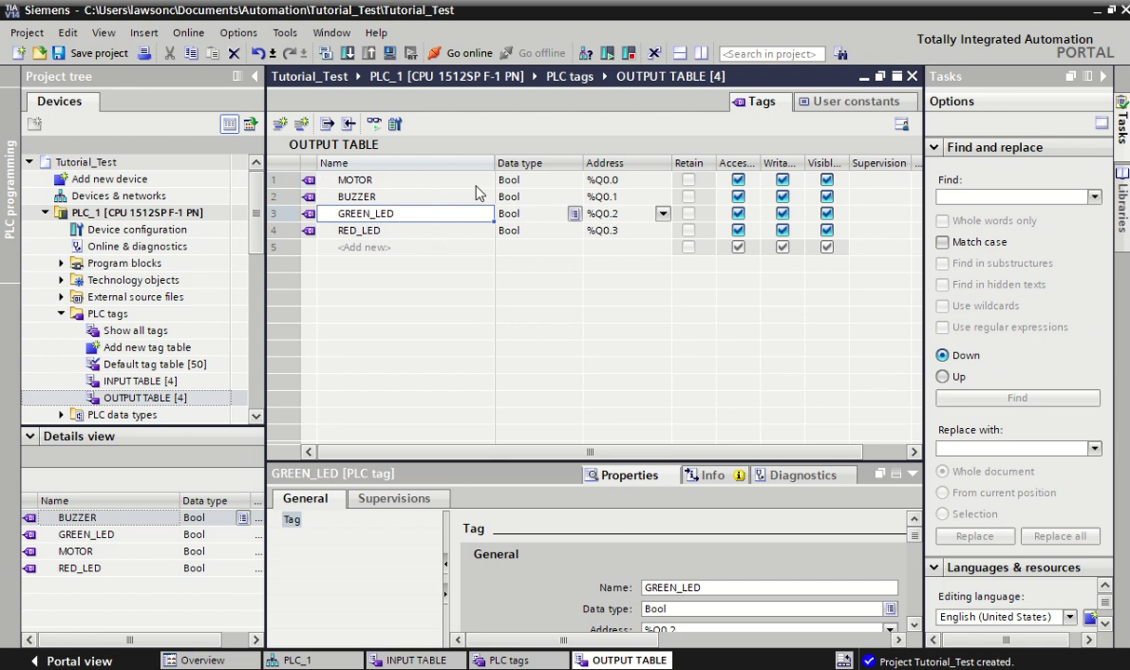
{"action": "left_click", "coordinate": [617, 182]}
{"action": "key", "text": "Down"}
{"action": "key", "text": "Down"}
{"action": "key", "text": "Down"}
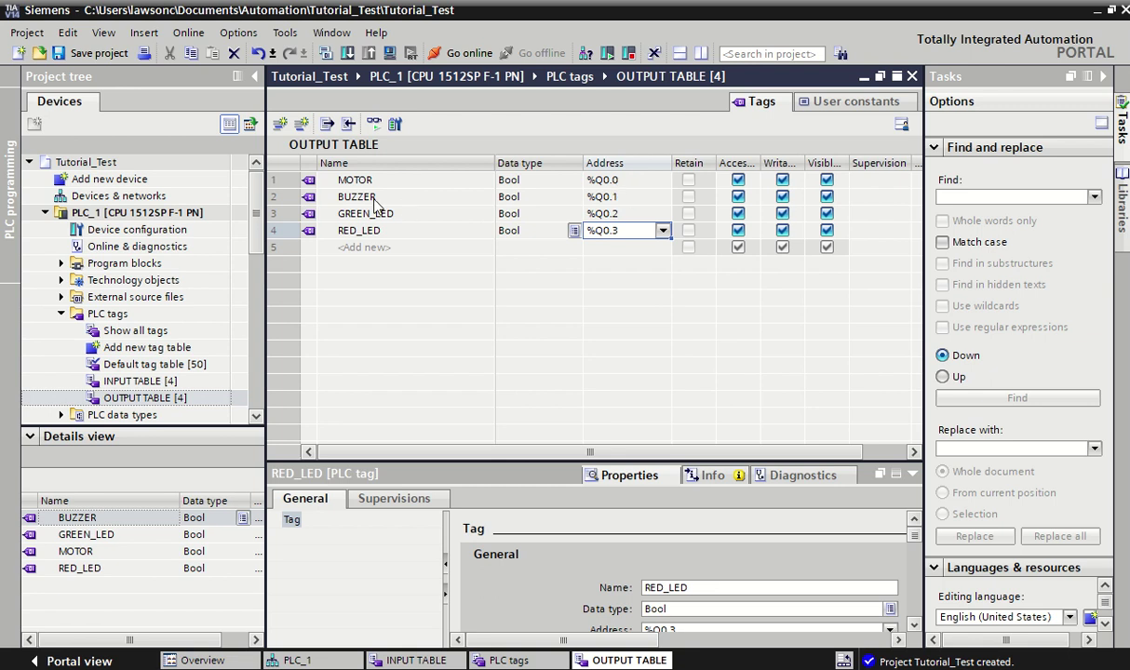
{"action": "left_click", "coordinate": [357, 179]}
{"action": "key", "text": "Down"}
{"action": "key", "text": "Down"}
{"action": "key", "text": "Down"}
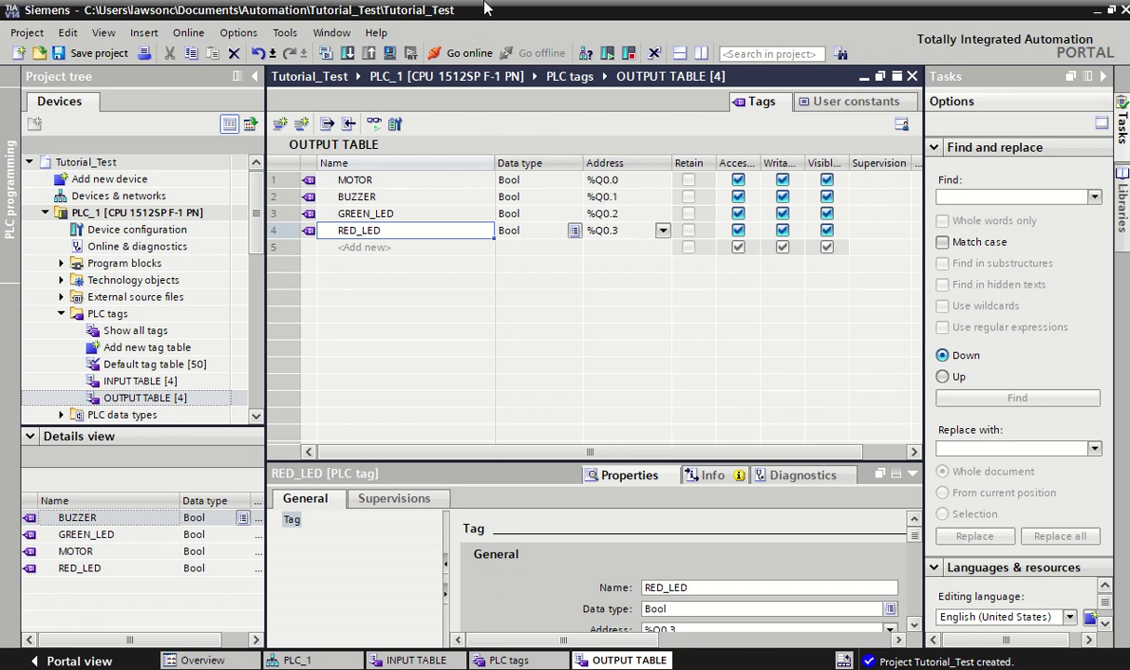
{"action": "mouse_move", "coordinate": [485, 7]}
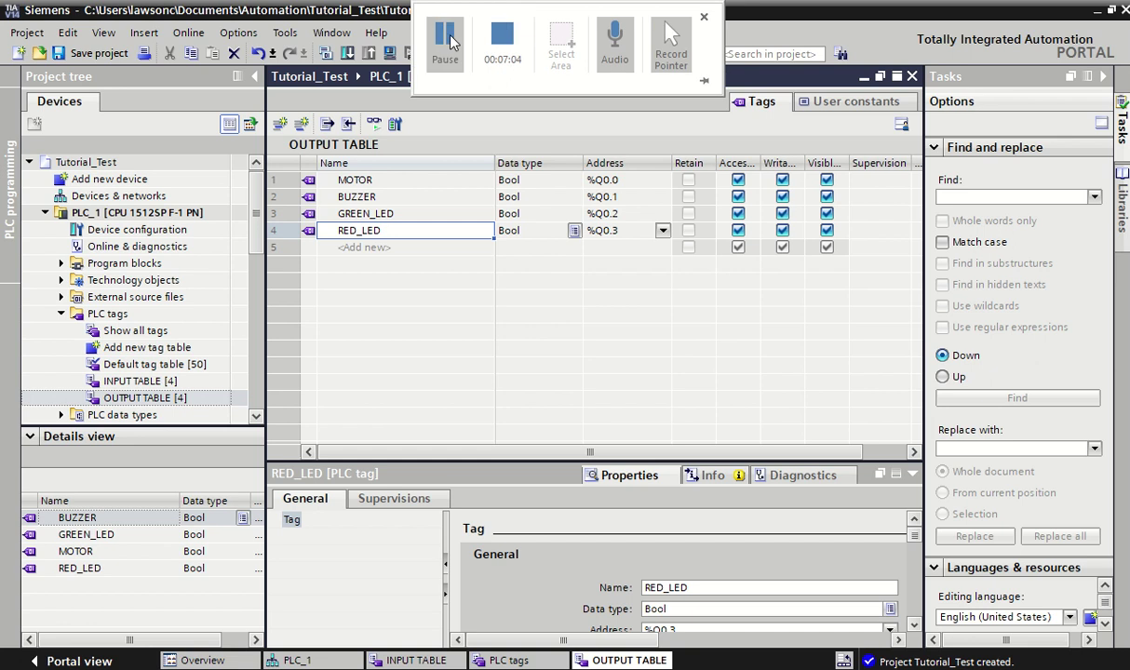